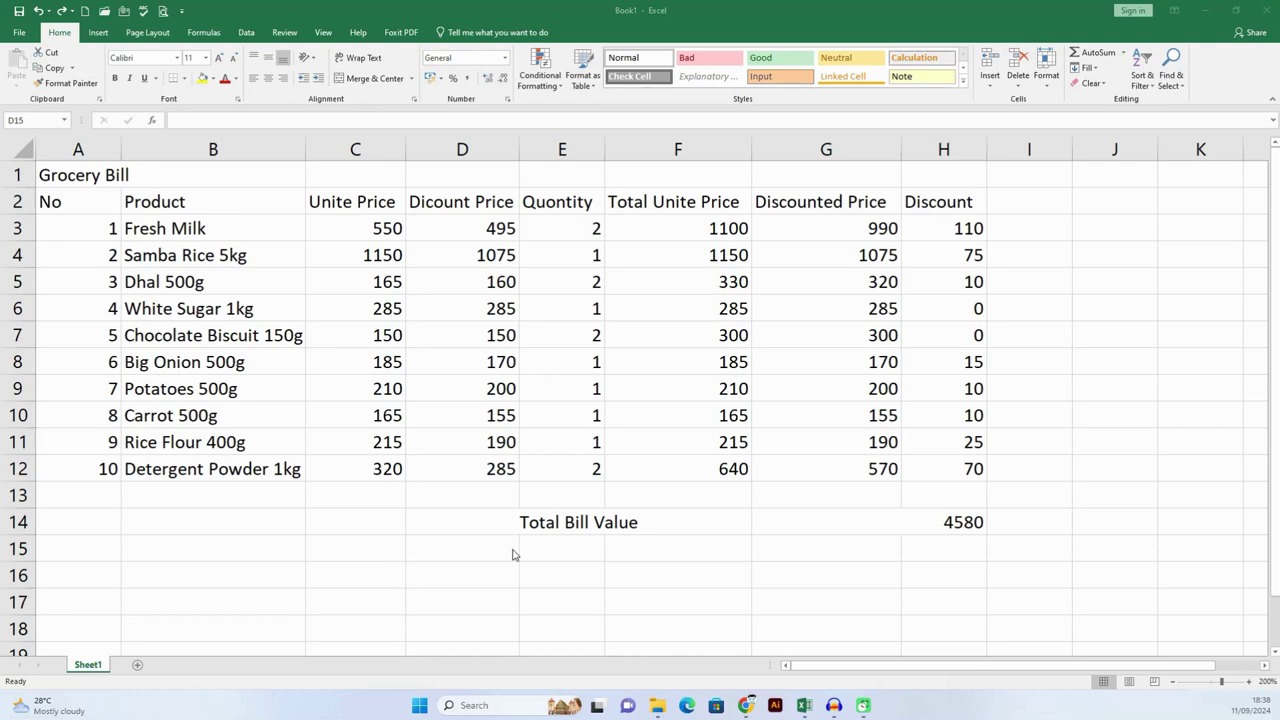
Step: Select the empty range D15:F16 directly beneath the Total Bill Value label
left_click(512, 555)
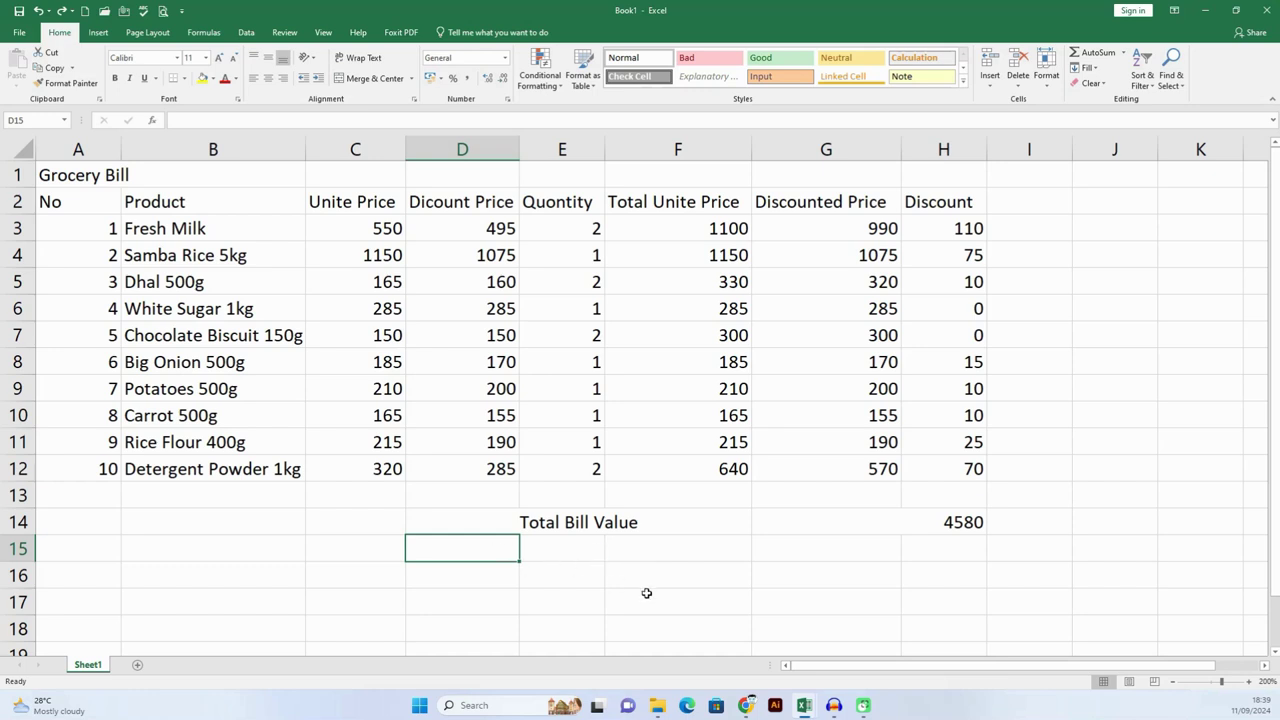
scroll(644, 593, "down", 2)
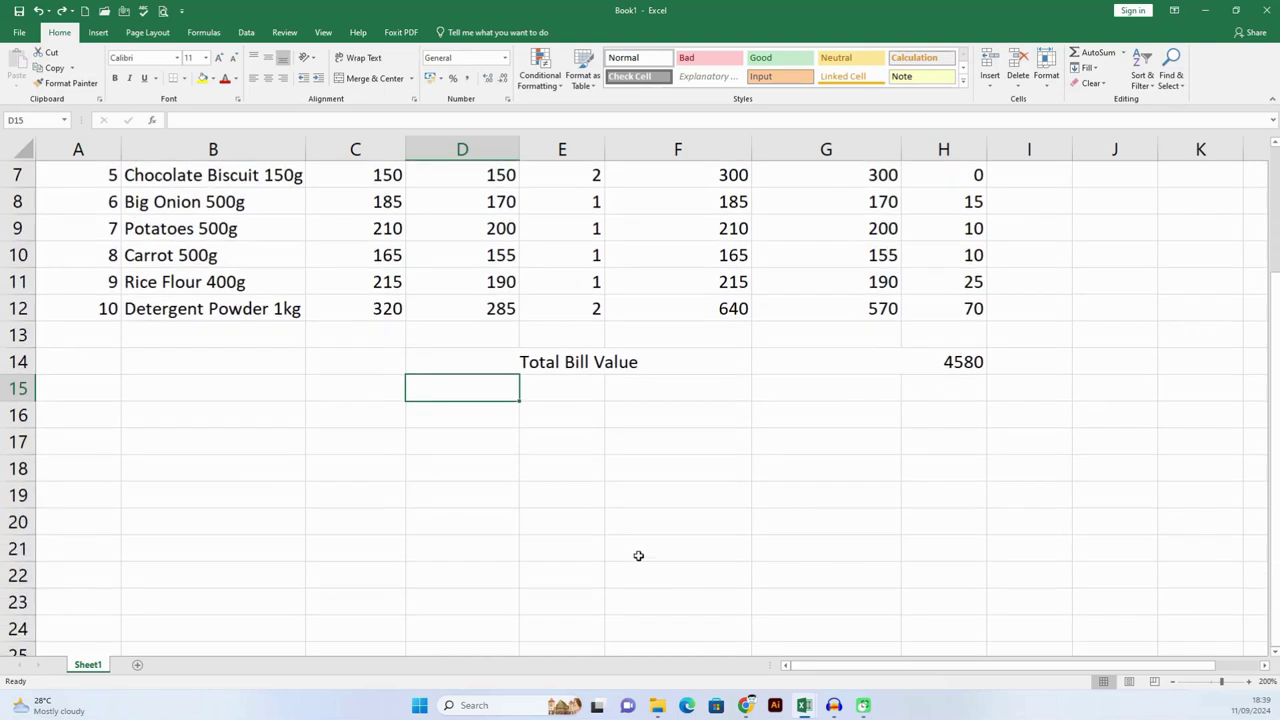
scroll(637, 555, "up", 1)
scroll(637, 555, "down", 1)
scroll(637, 555, "up", 1)
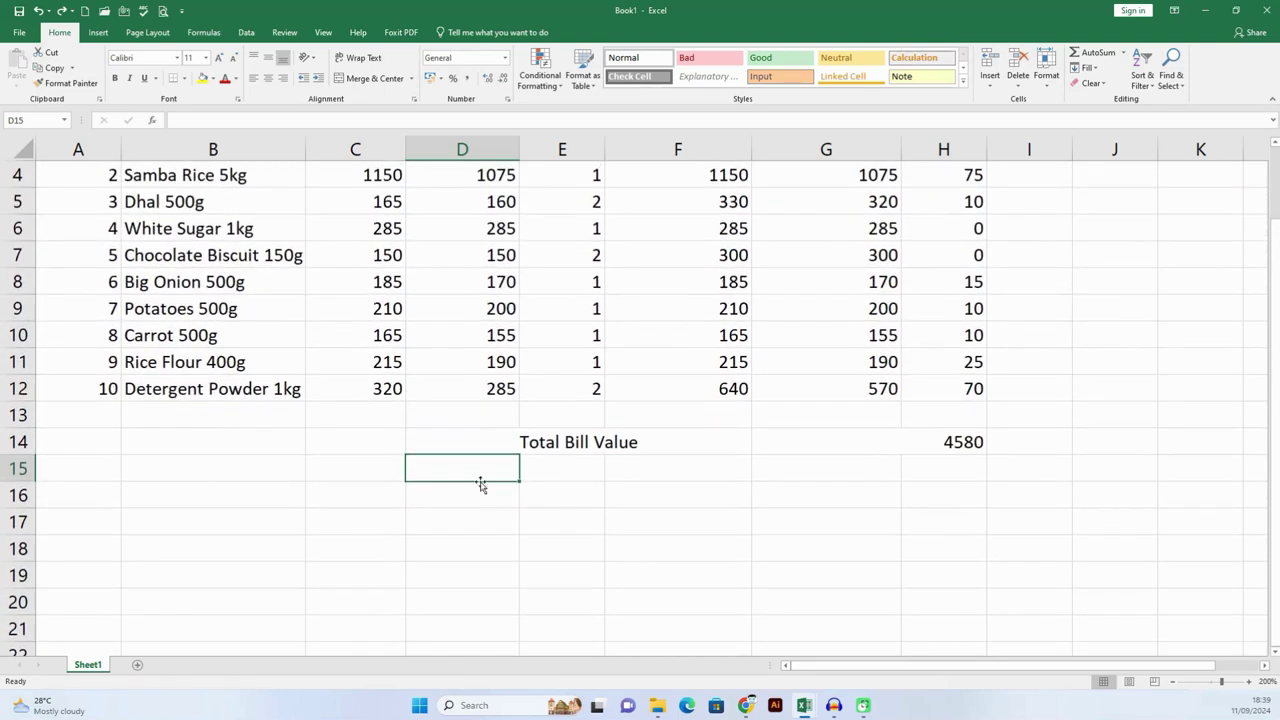
left_click(472, 470)
scroll(468, 472, "up", 1)
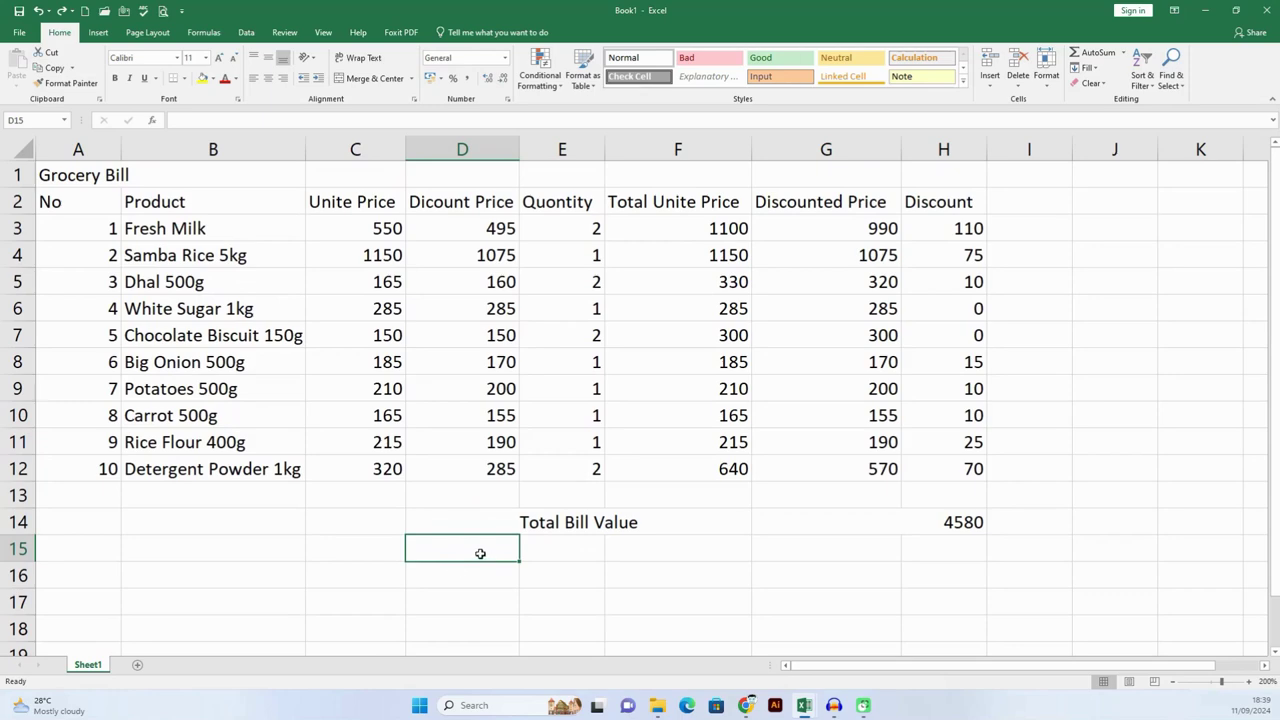
left_click(607, 522)
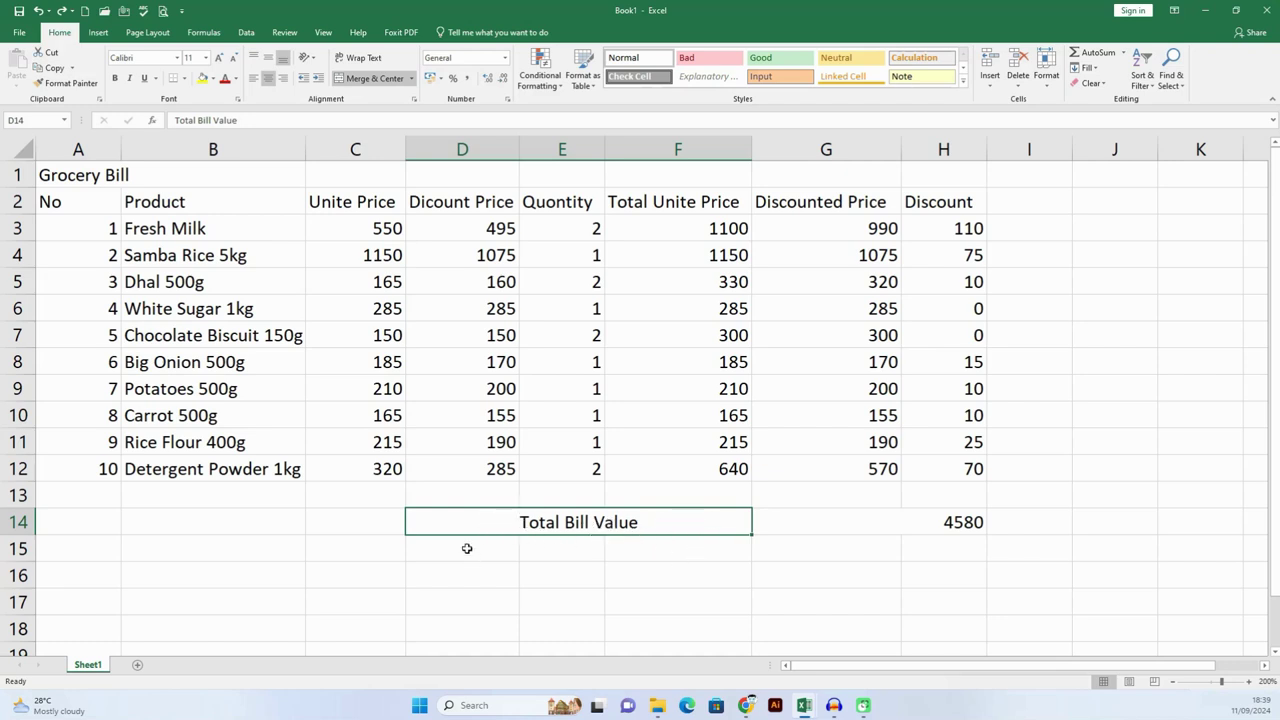
mouse_move(466, 548)
left_mouse_down()
mouse_move(566, 562)
mouse_move(665, 550)
left_mouse_up()
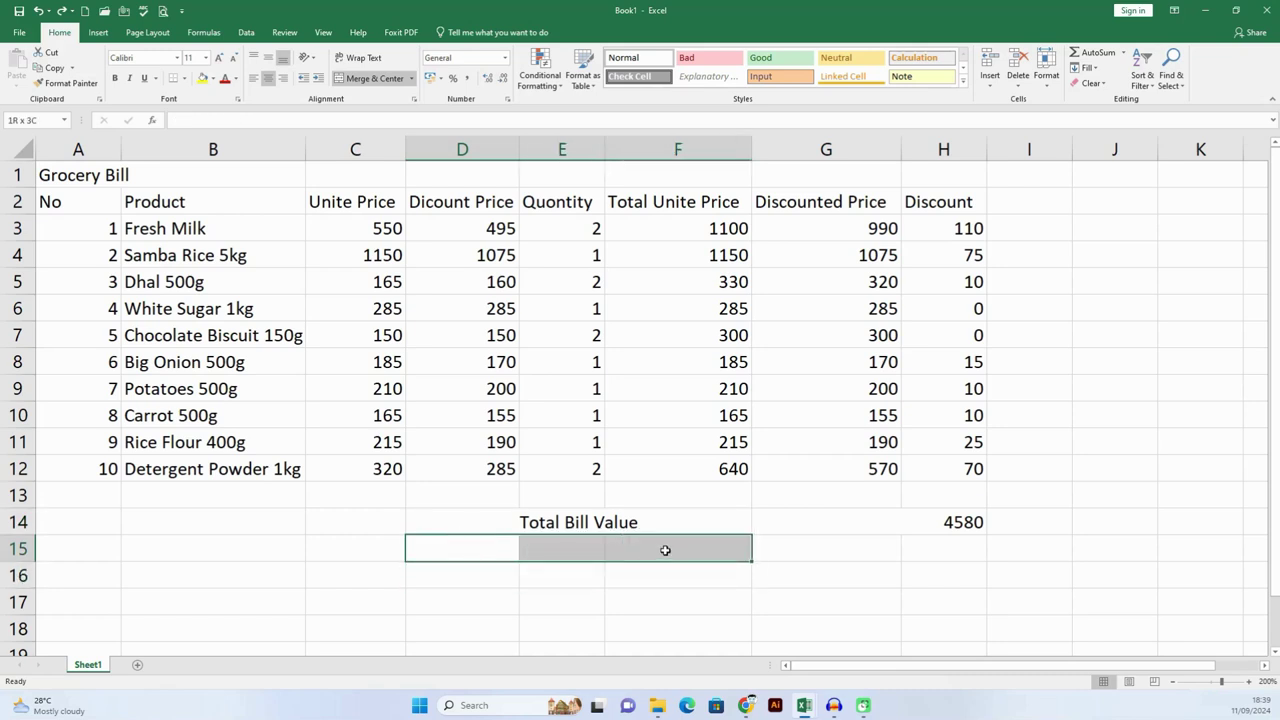
left_click_drag(460, 576, 672, 574)
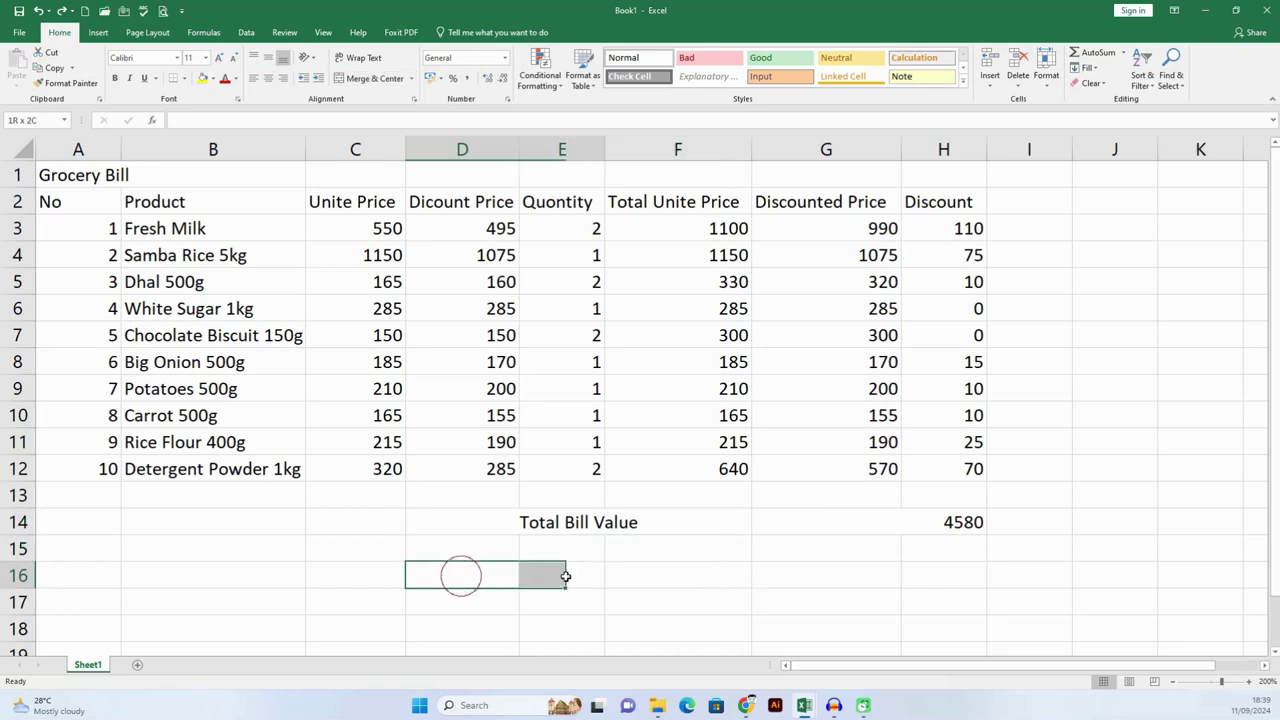
mouse_move(466, 551)
left_mouse_down()
mouse_move(523, 546)
mouse_move(670, 578)
left_mouse_up()
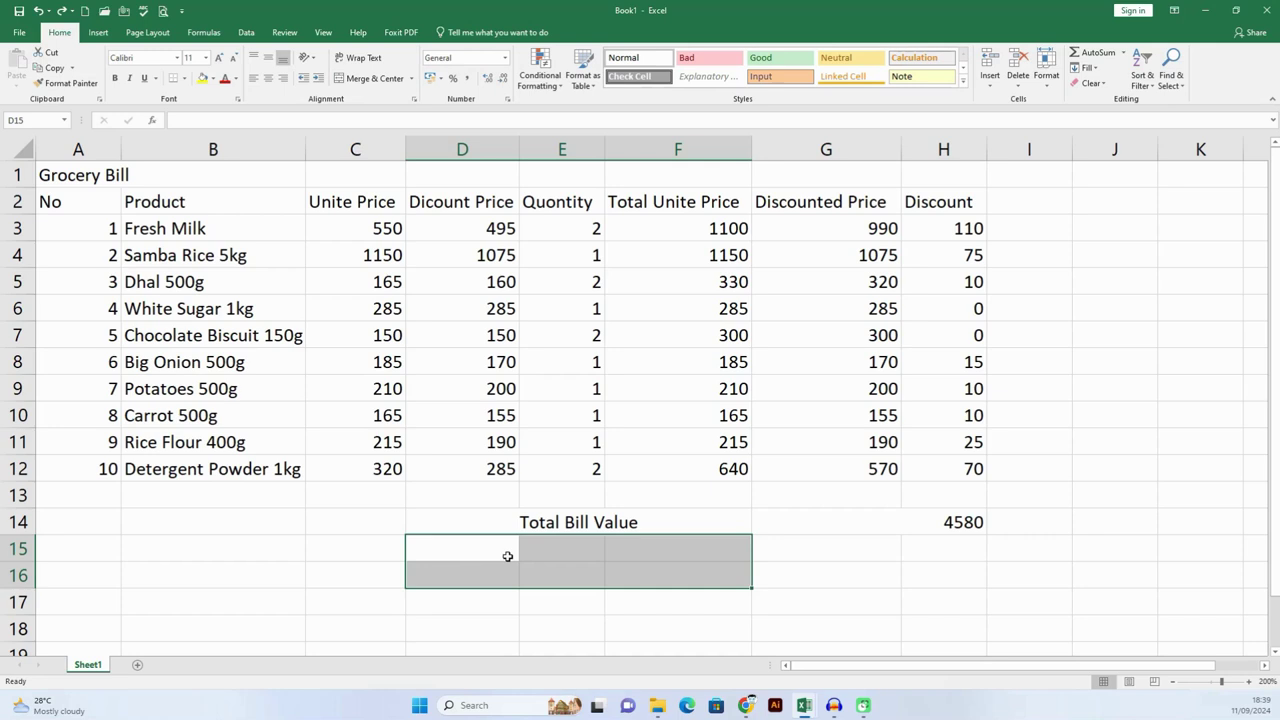
Step: Merge Across D15:F16 so rows 15 and 16 each become one D–F cell
left_click(413, 80)
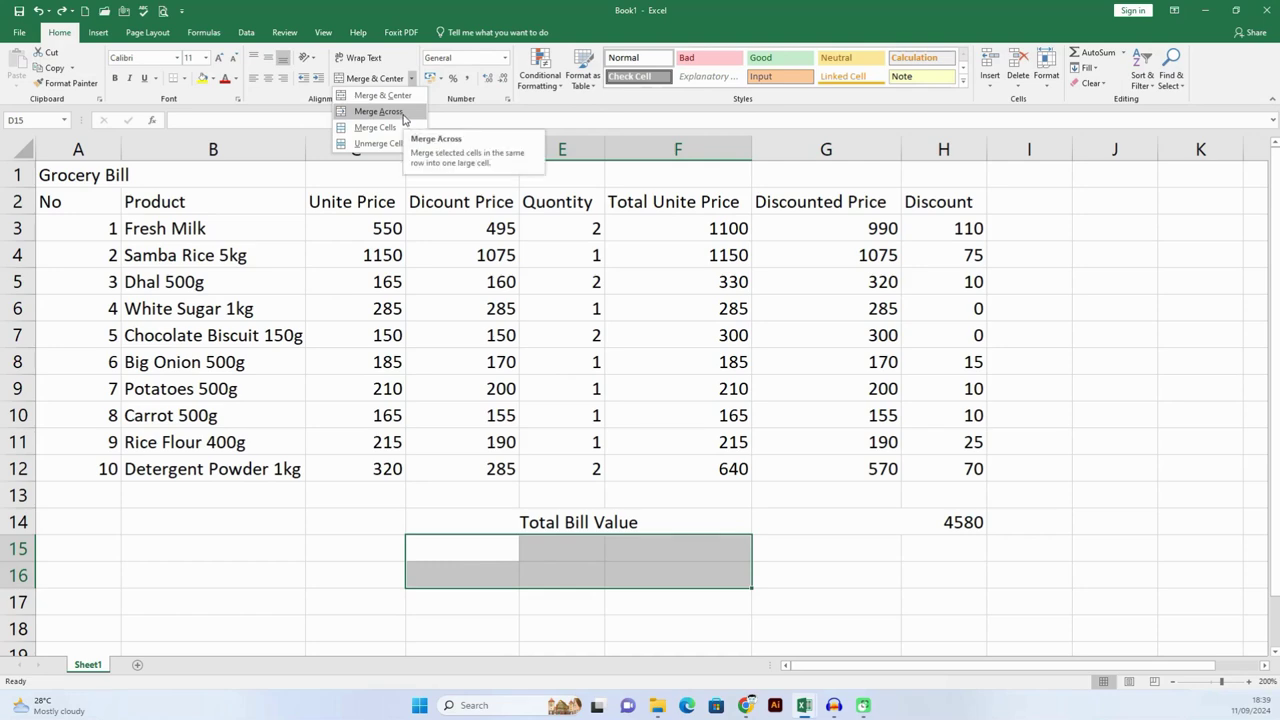
left_click(403, 113)
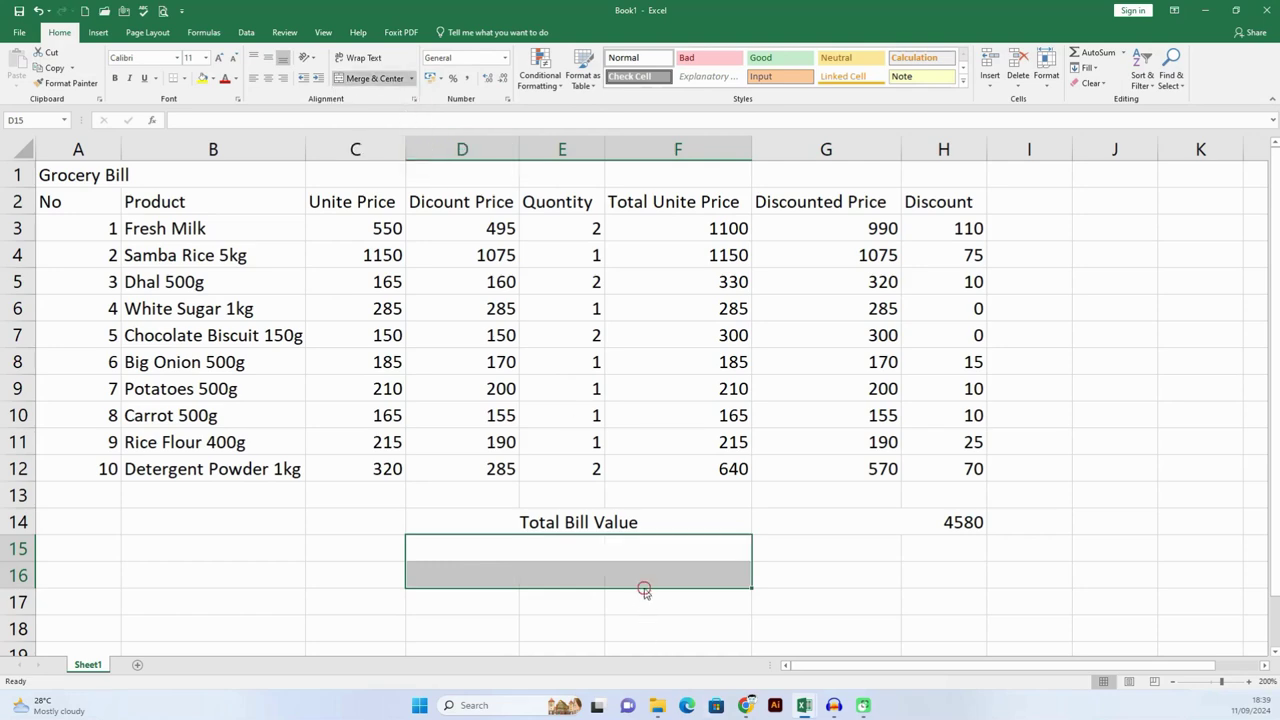
left_click(634, 518)
left_click(646, 547)
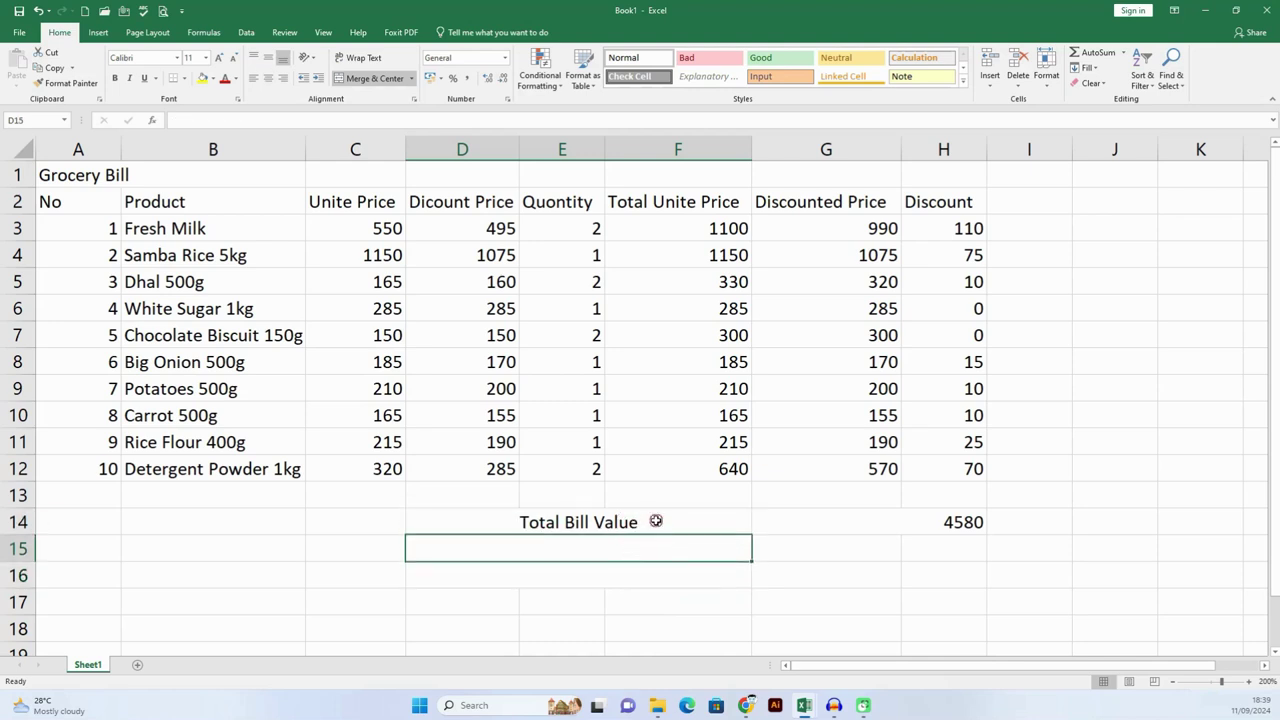
left_click(651, 519)
left_click(646, 574)
left_click(650, 555)
left_click(650, 570)
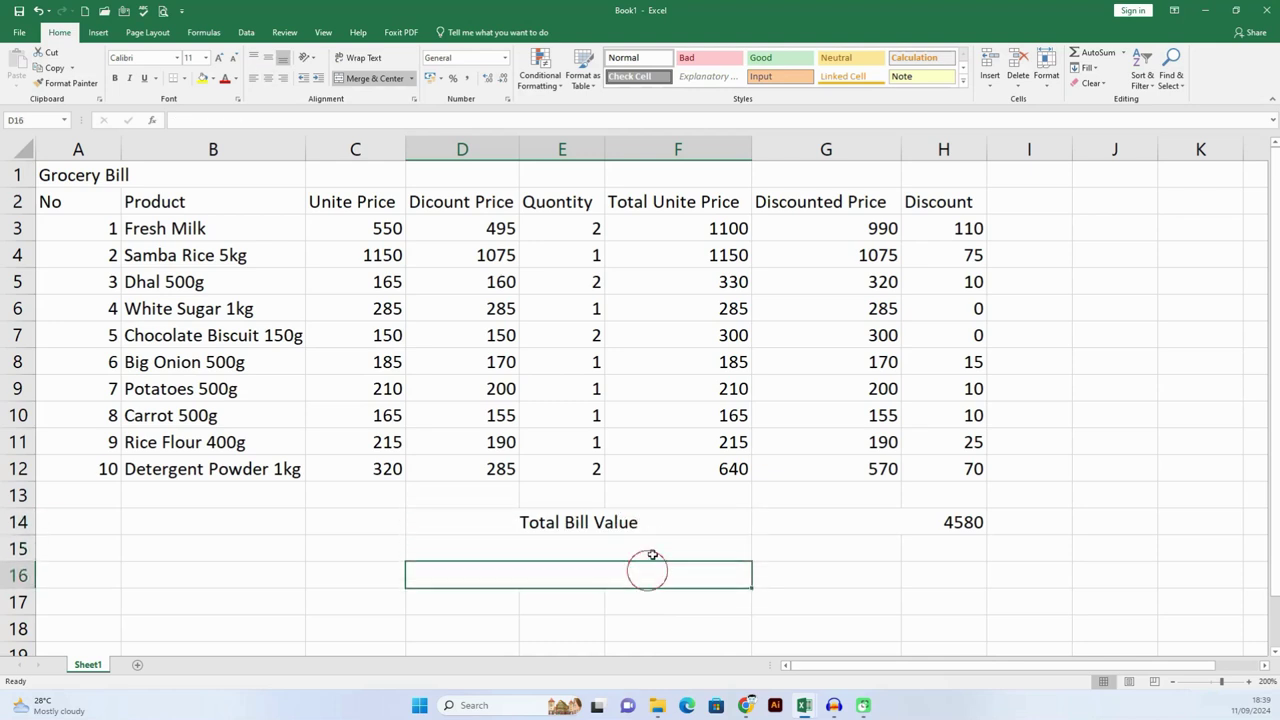
left_click(652, 552)
left_click(650, 578)
left_click(622, 551)
Step: Merge Across G15:H16 so each row has one G–H cell
left_click_drag(817, 549, 940, 573)
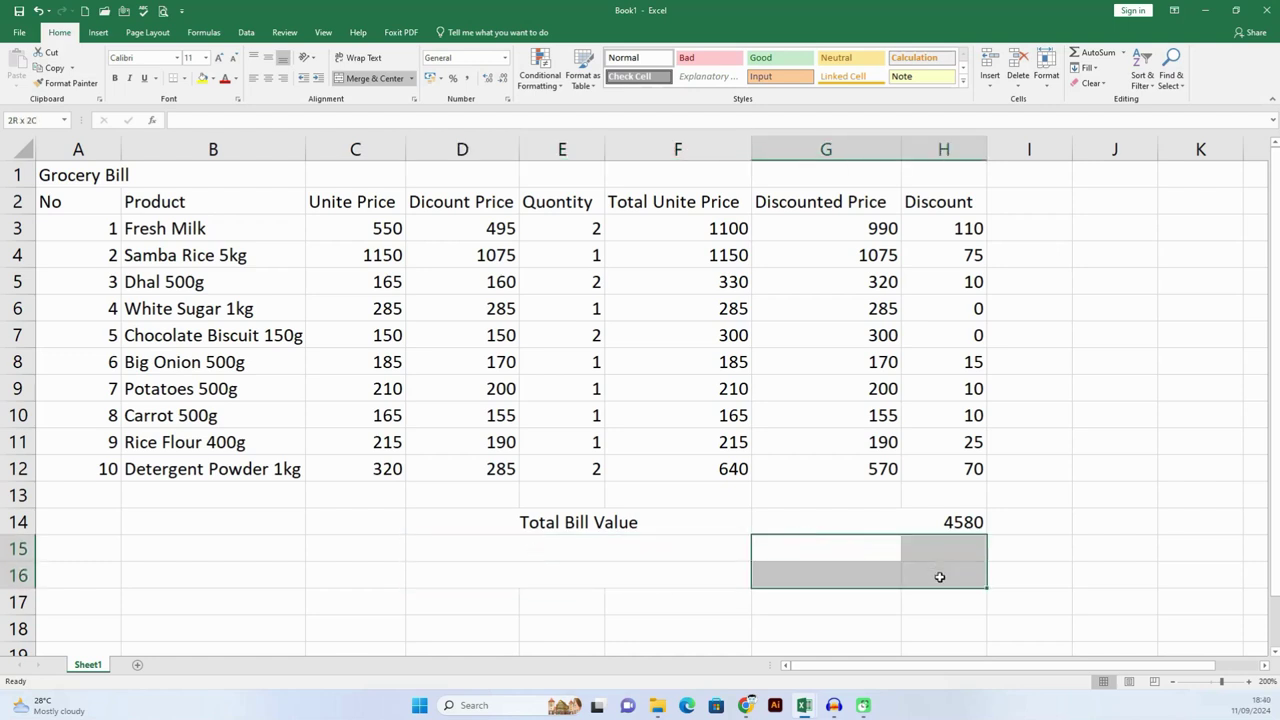
left_click(411, 84)
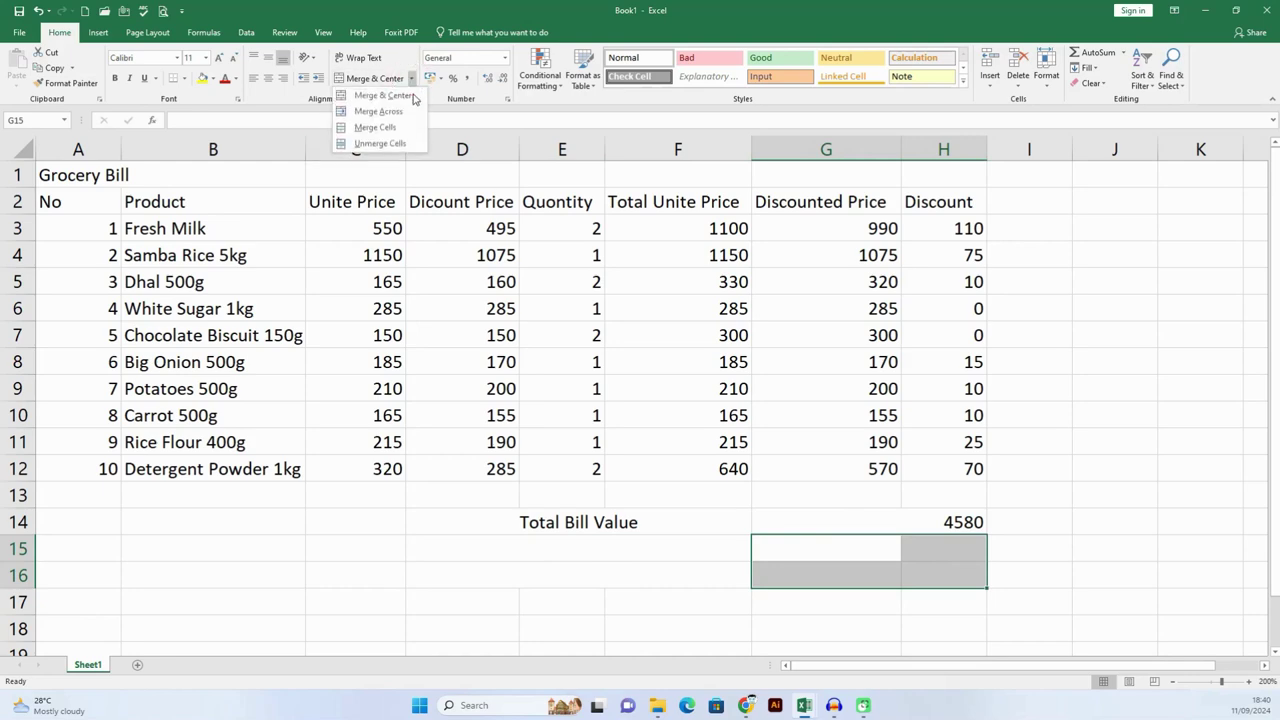
left_click(375, 111)
left_click(870, 572)
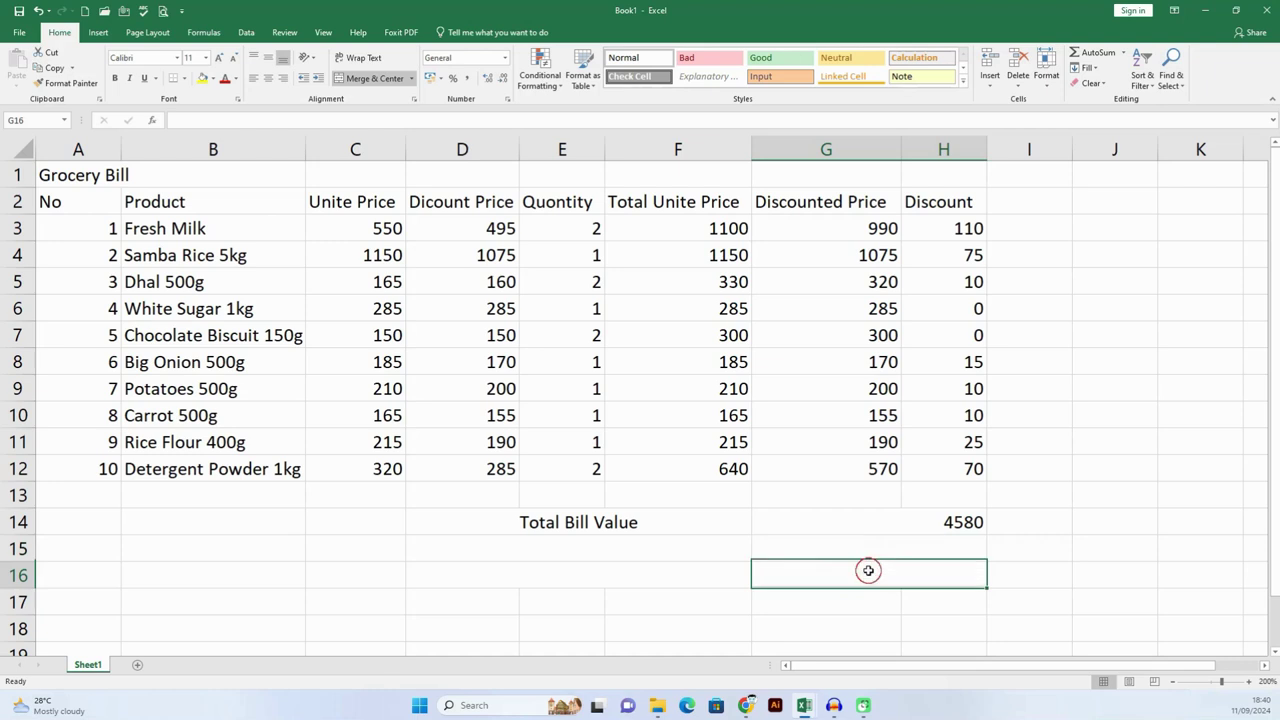
left_click(595, 553)
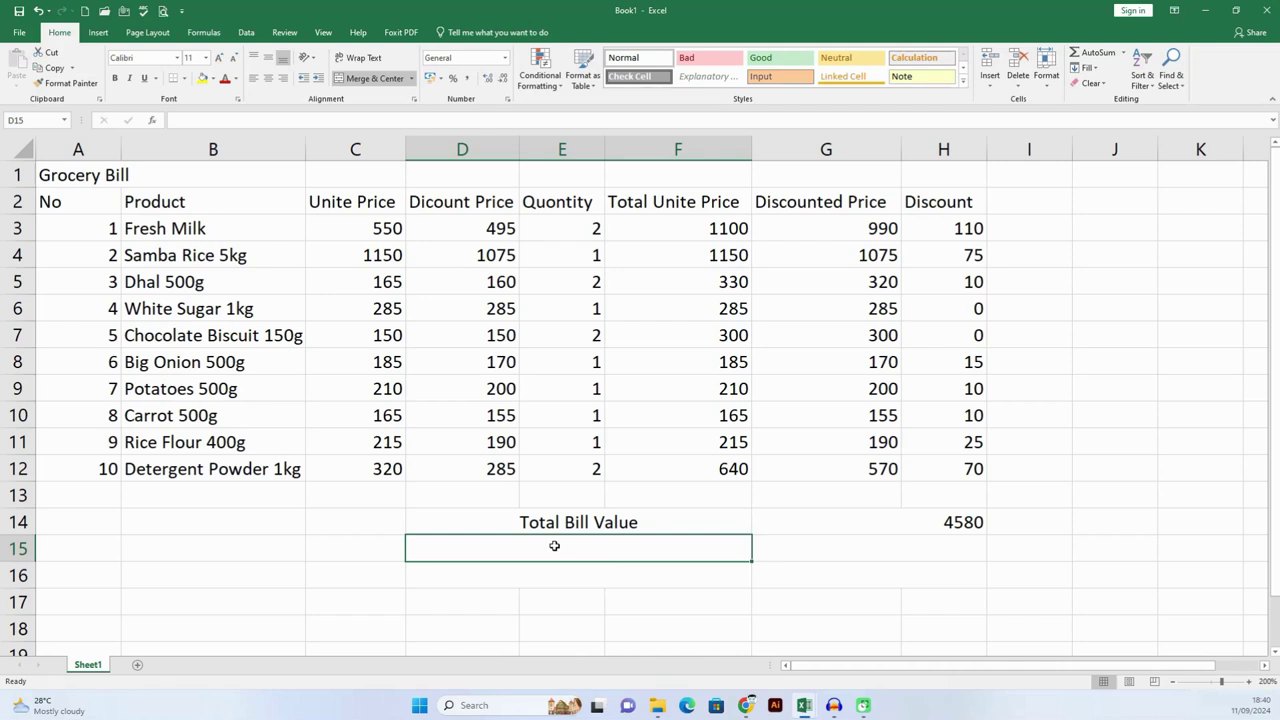
Step: Enter the label 'Total Discount Value' in the merged D15 cell
type("T")
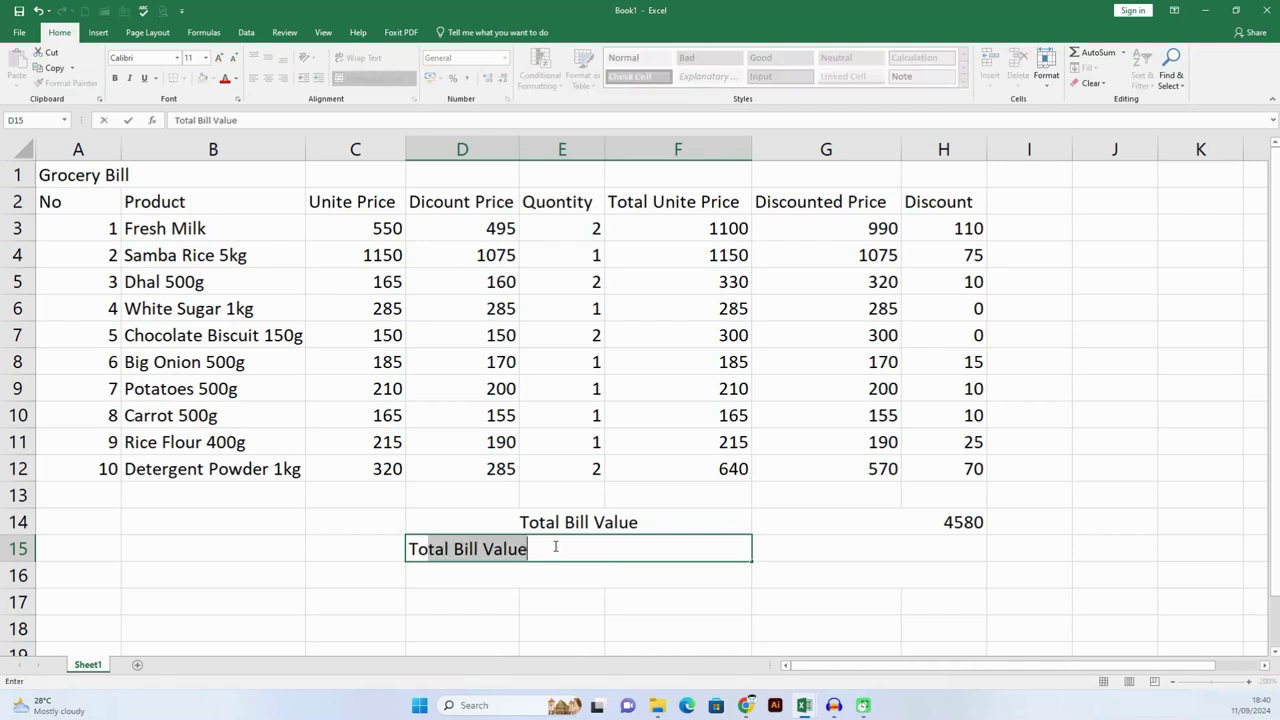
type("otal ")
type("Dis")
key("BackSpace")
type("is")
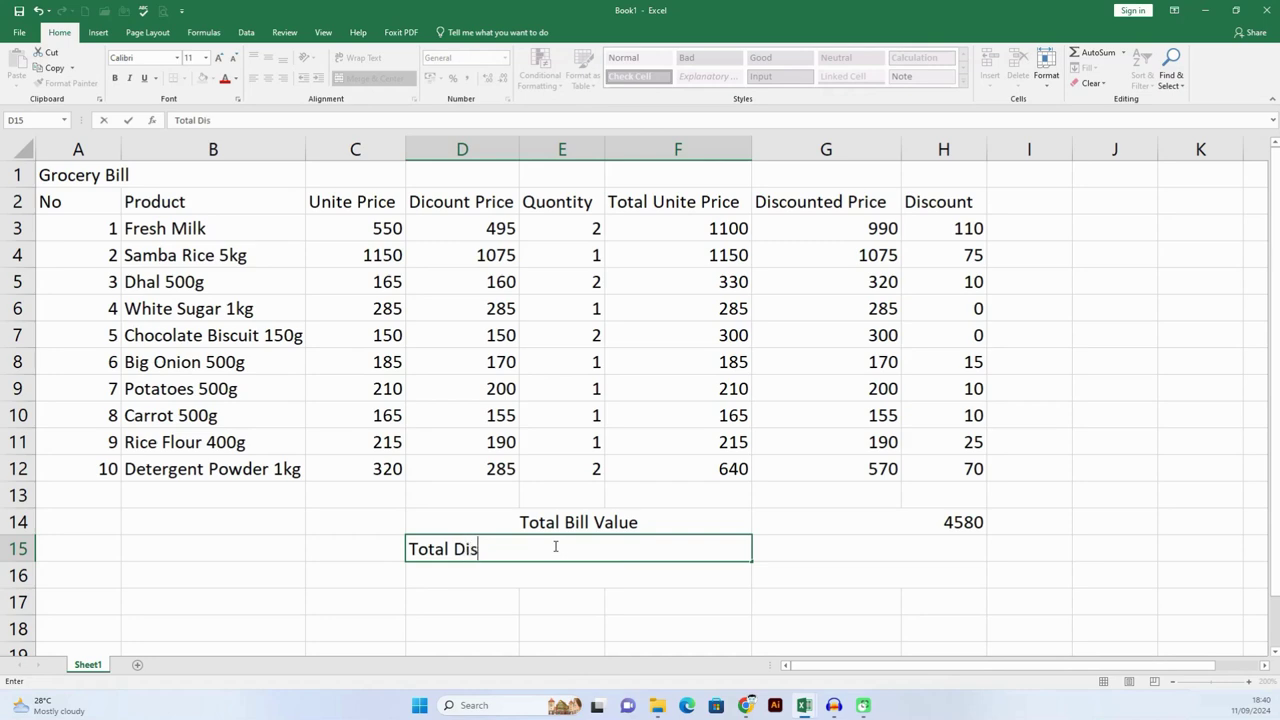
type("count ")
type("Value")
key("Return")
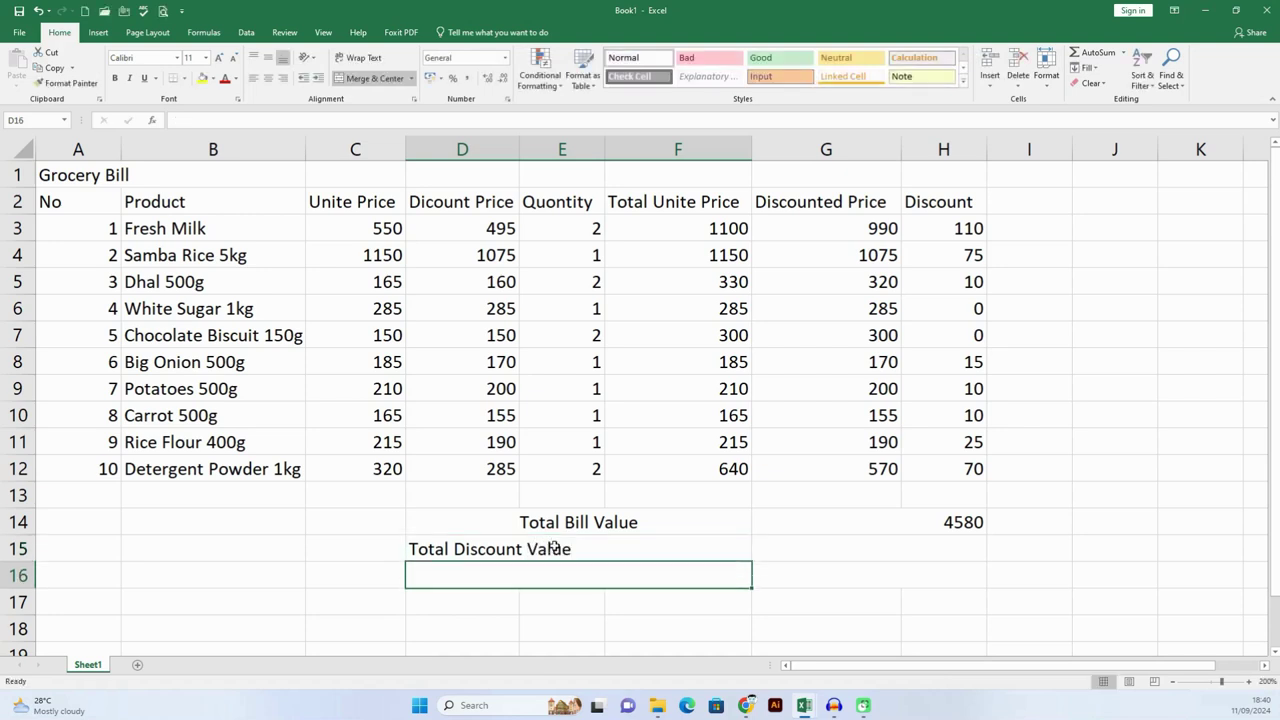
Step: Enter the label 'Total Payable Amount' in the merged D16 cell
type("Totab")
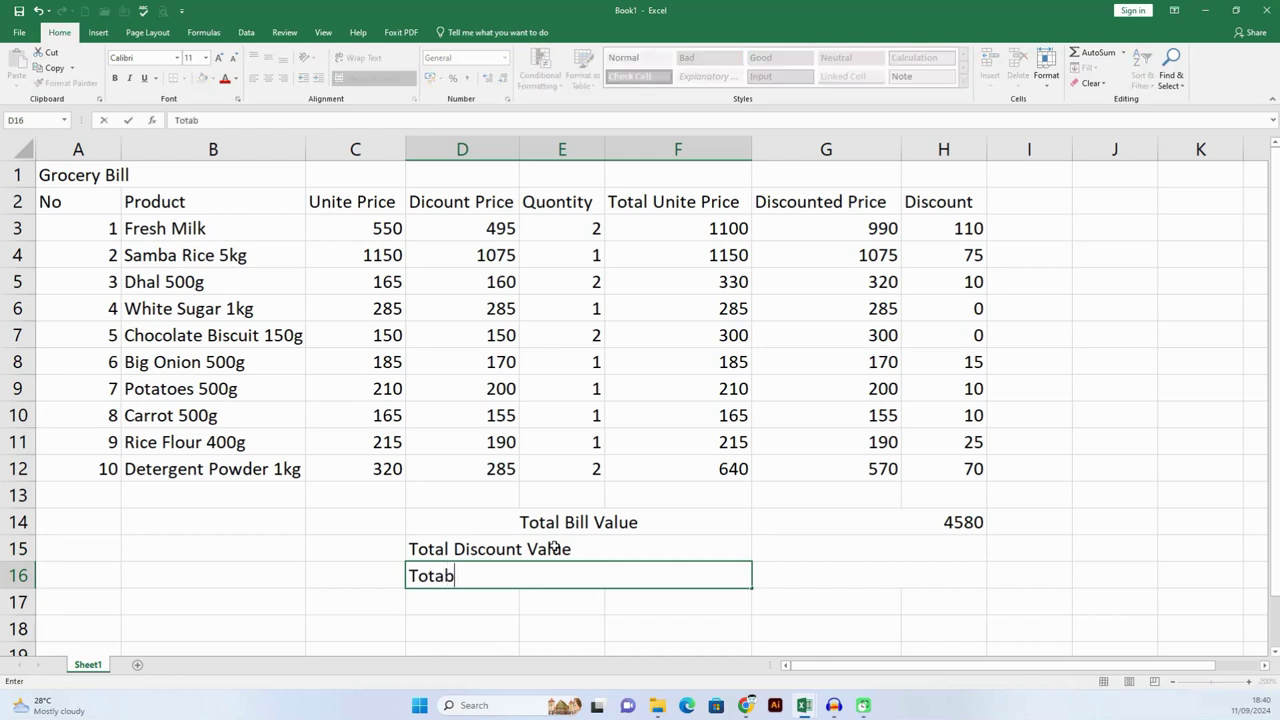
key("BackSpace")
type("l ")
type("Pay")
type("able ")
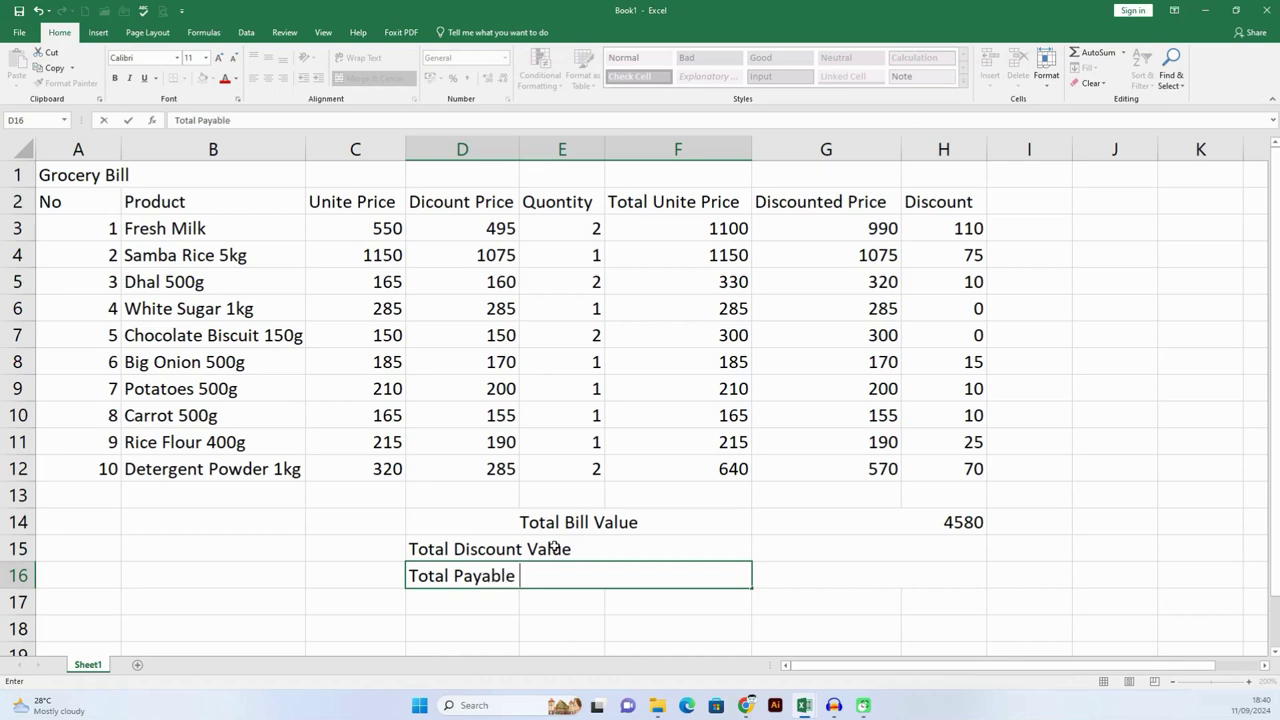
type("Amount")
key("Tab")
Step: Centre-align the three total labels in D14:F16 after trying left and right alignment
left_click_drag(554, 548, 552, 573)
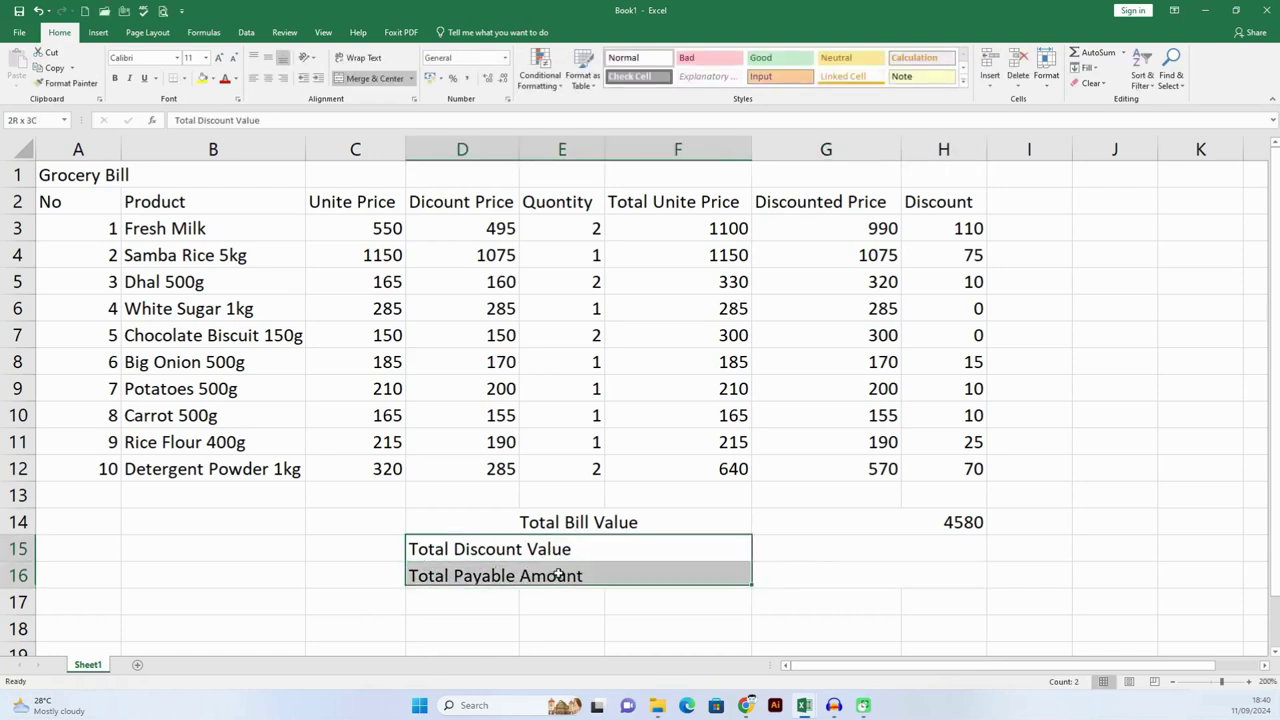
left_click(270, 80)
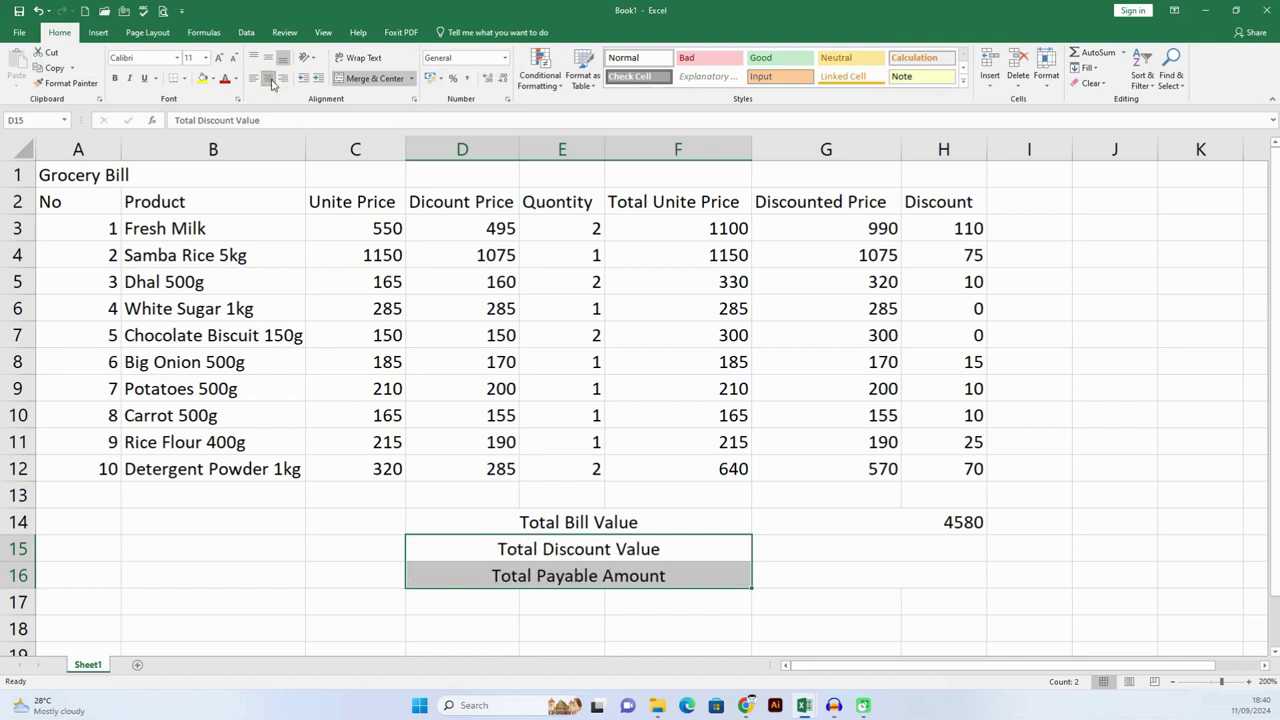
left_click(563, 595)
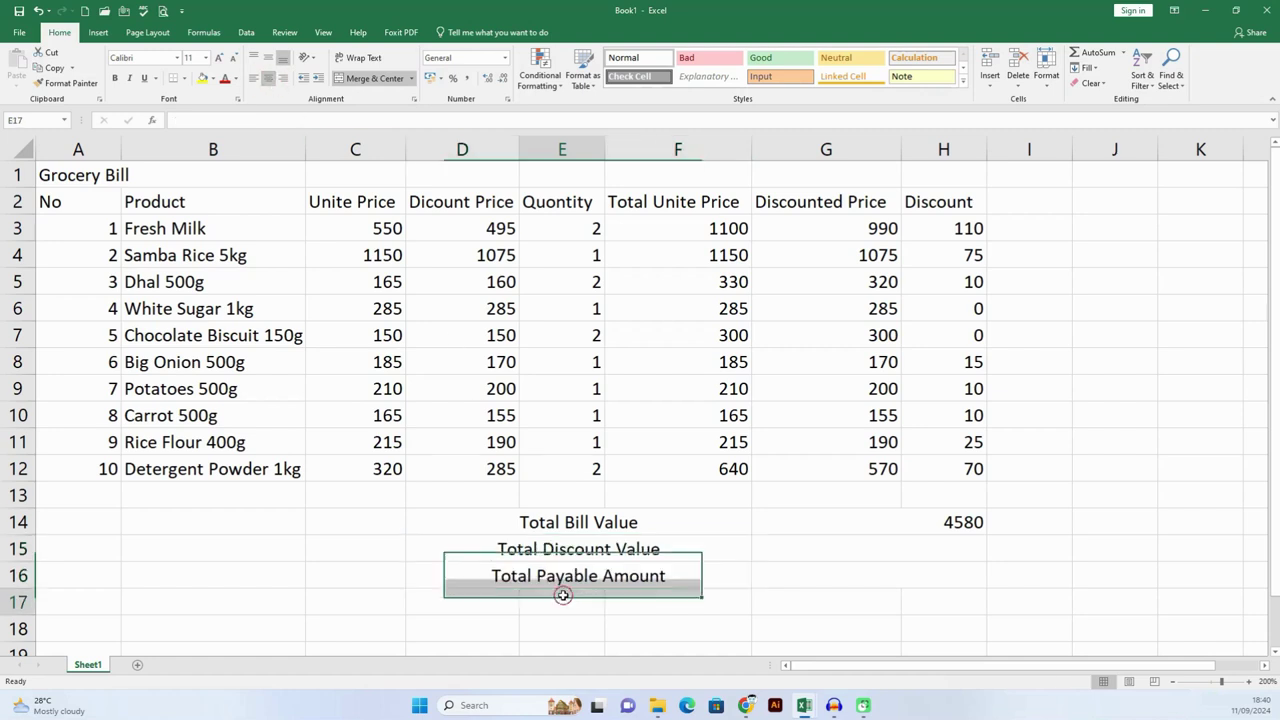
left_click(525, 521)
left_click_drag(525, 521, 541, 575)
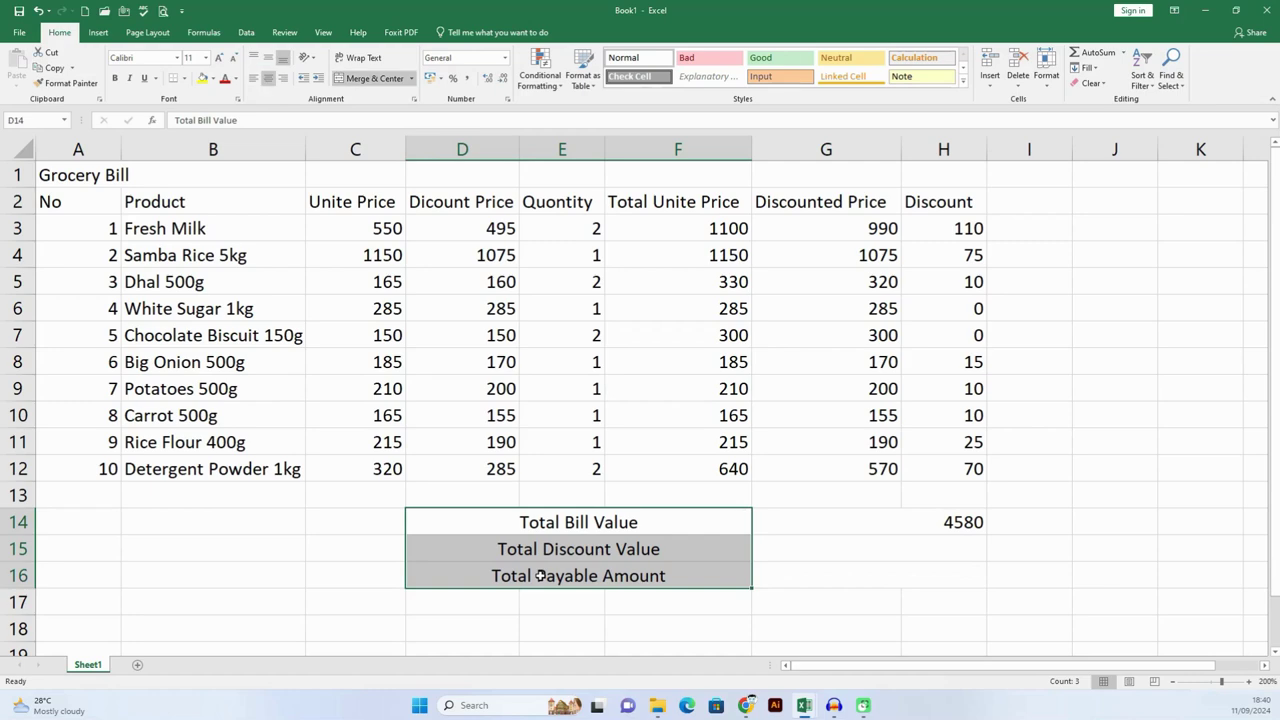
left_click(256, 79)
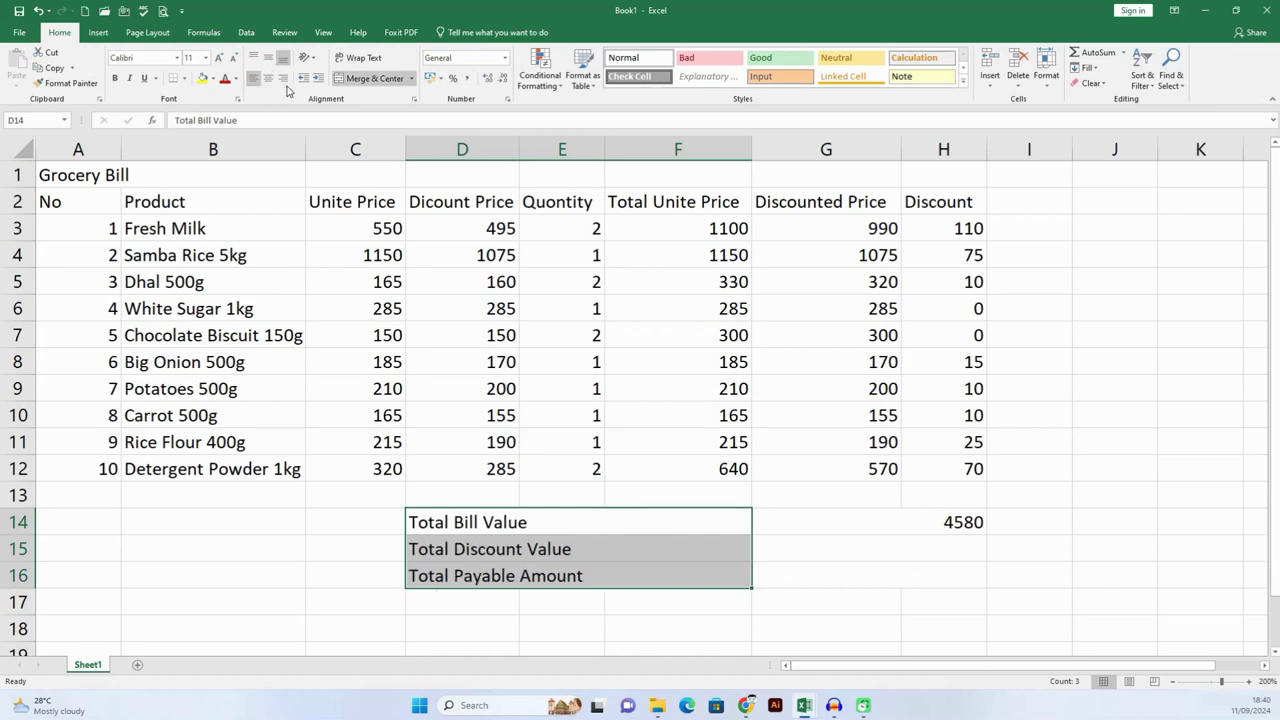
left_click(287, 80)
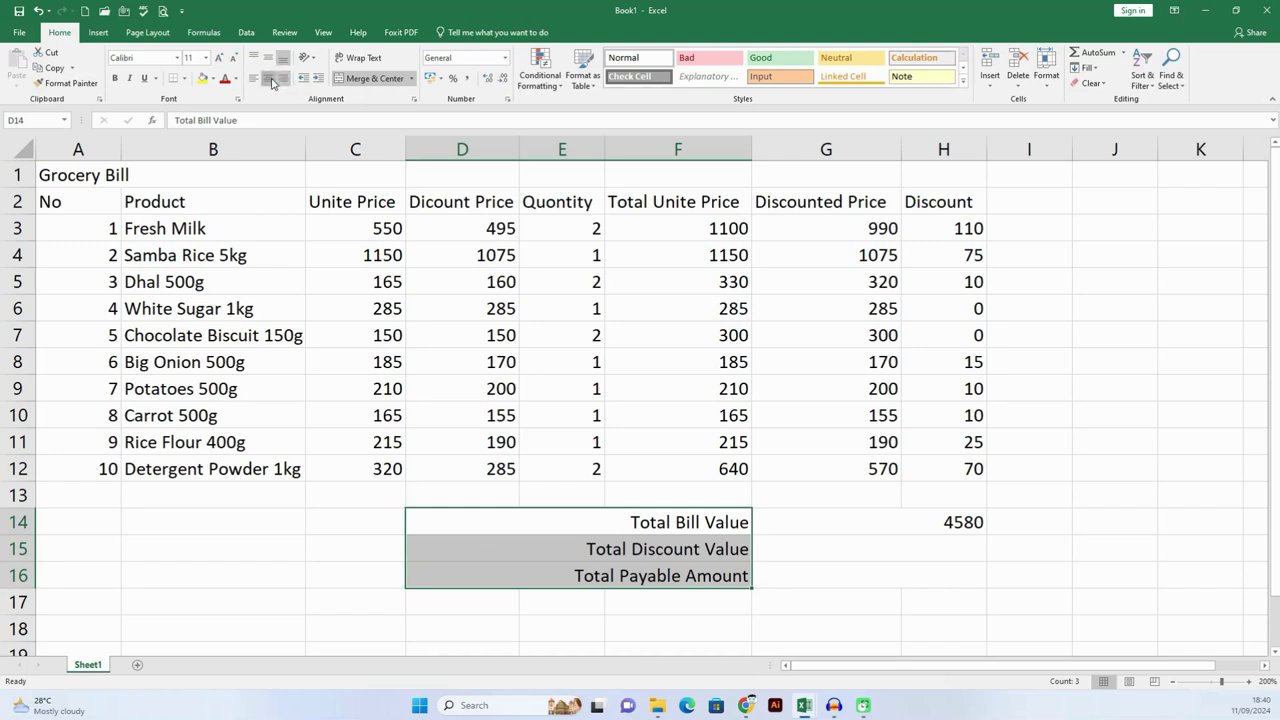
left_click(272, 81)
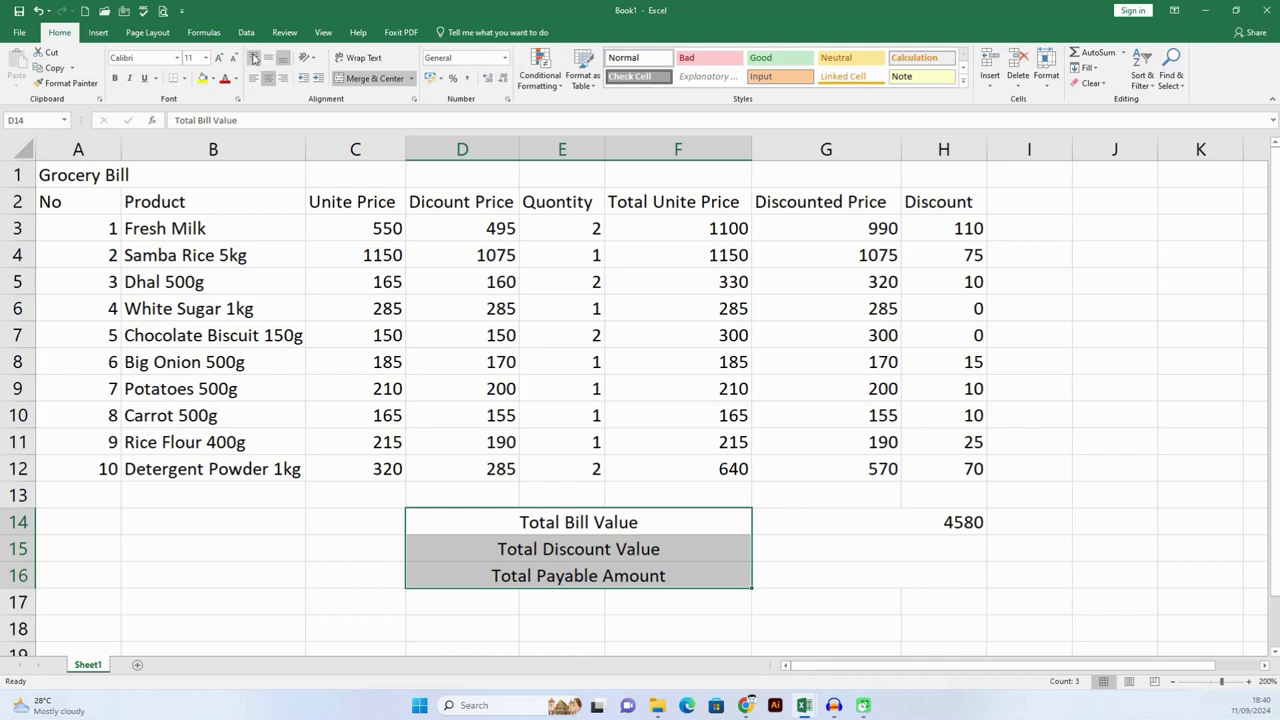
left_click(906, 543)
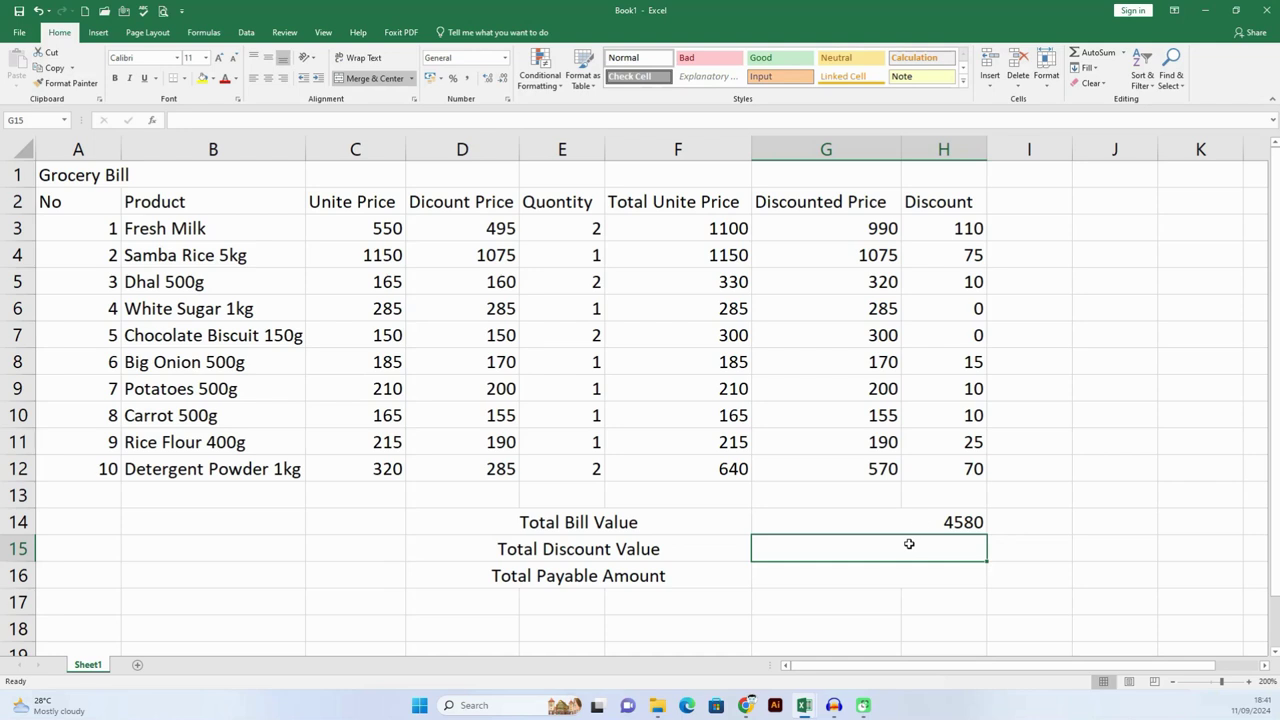
Step: Enter =SUM(H3:H12) in G15 so Total Discount Value shows 325
left_click_drag(970, 230, 962, 456)
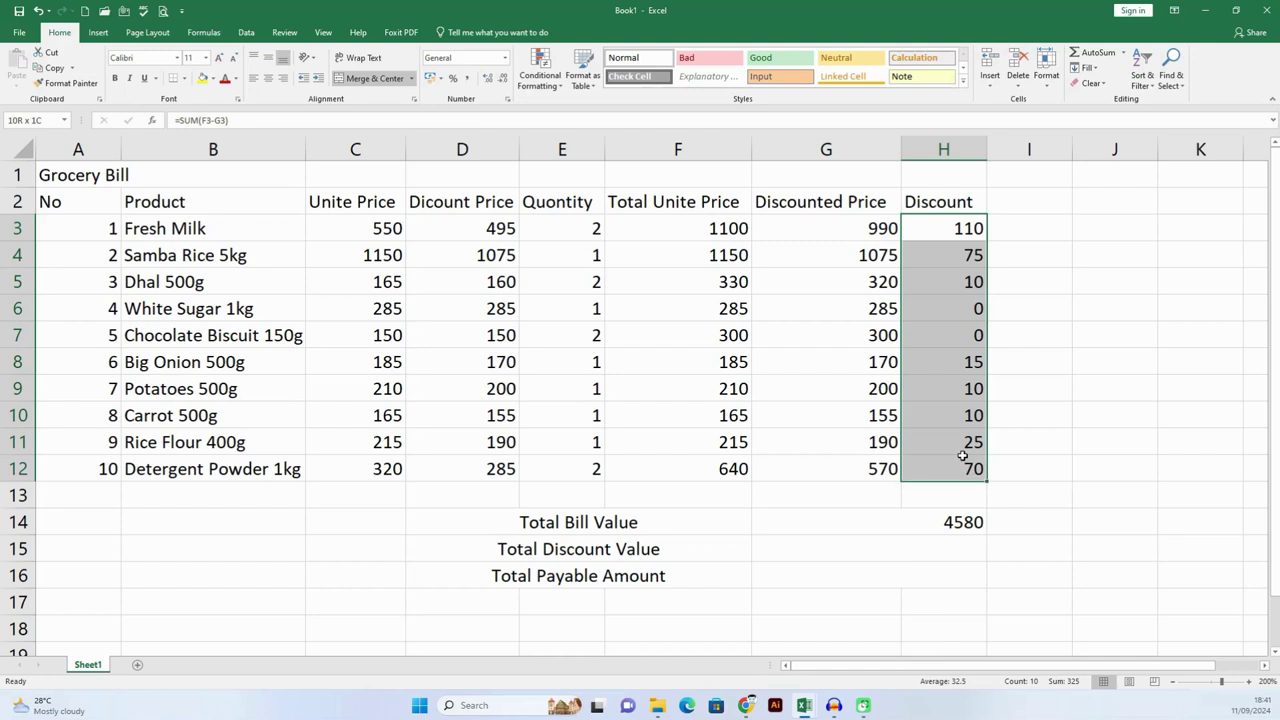
left_click_drag(962, 456, 962, 460)
left_click(932, 549)
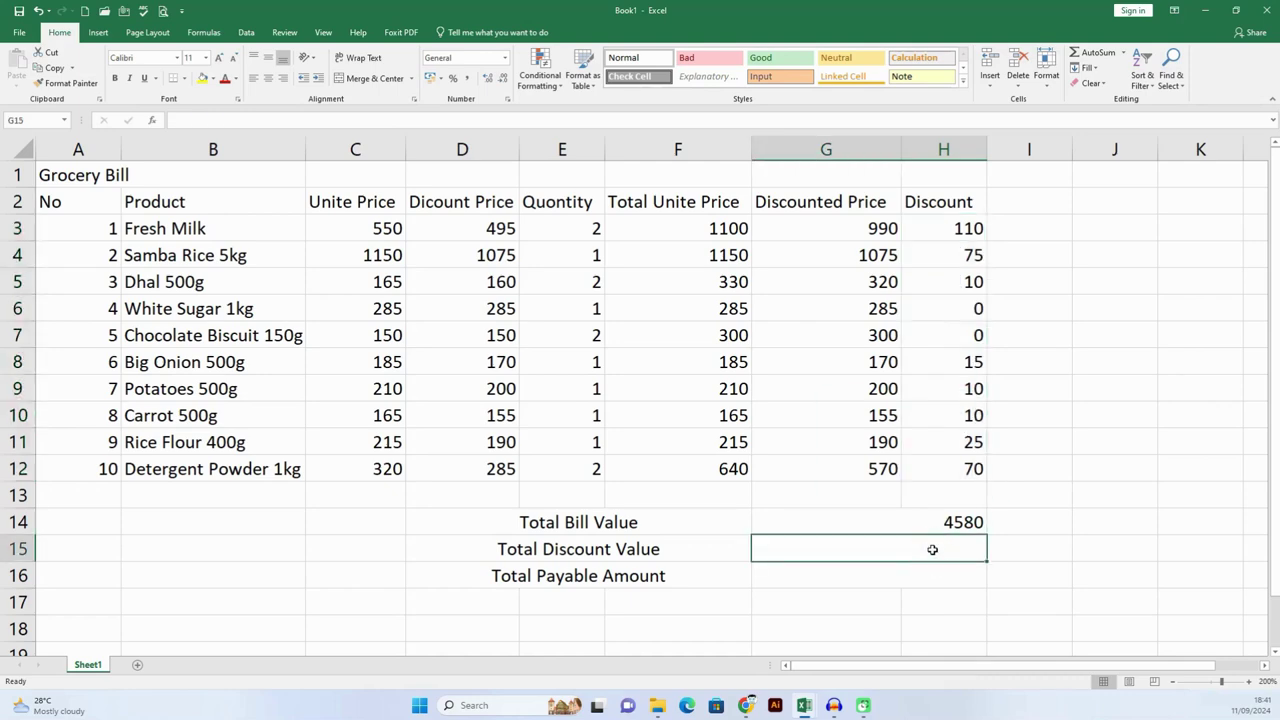
type("=")
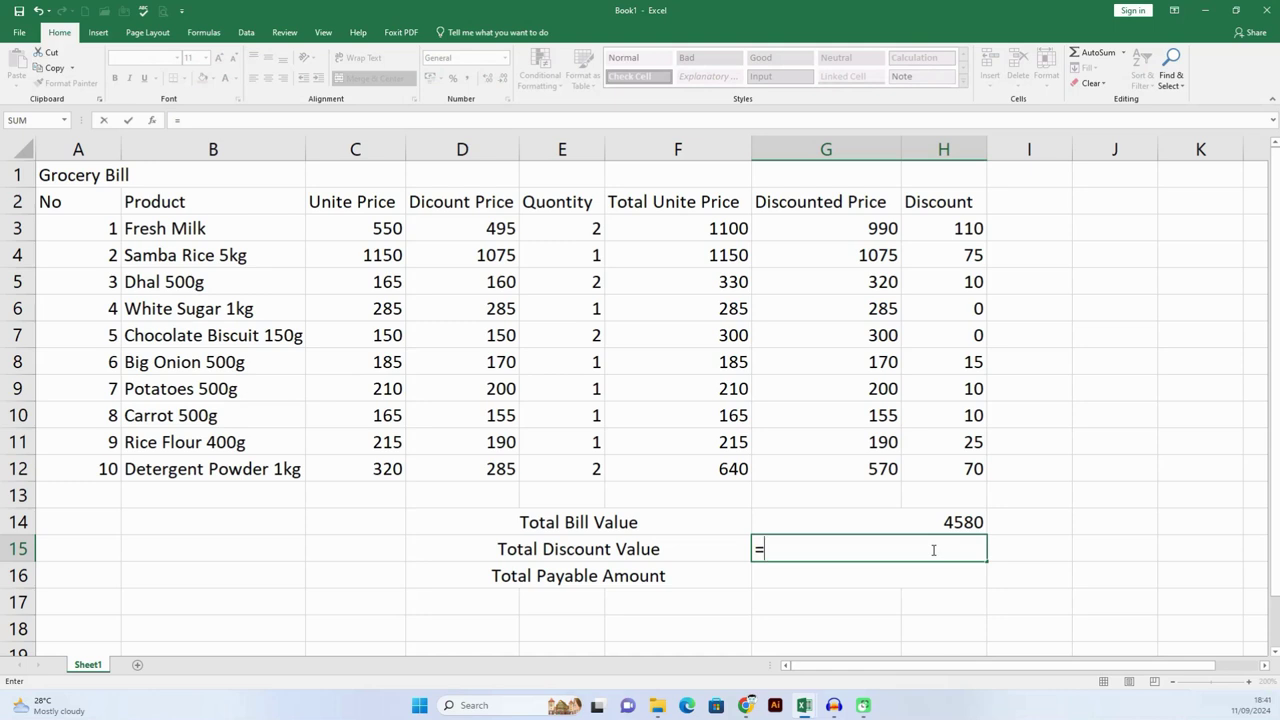
type("sum(")
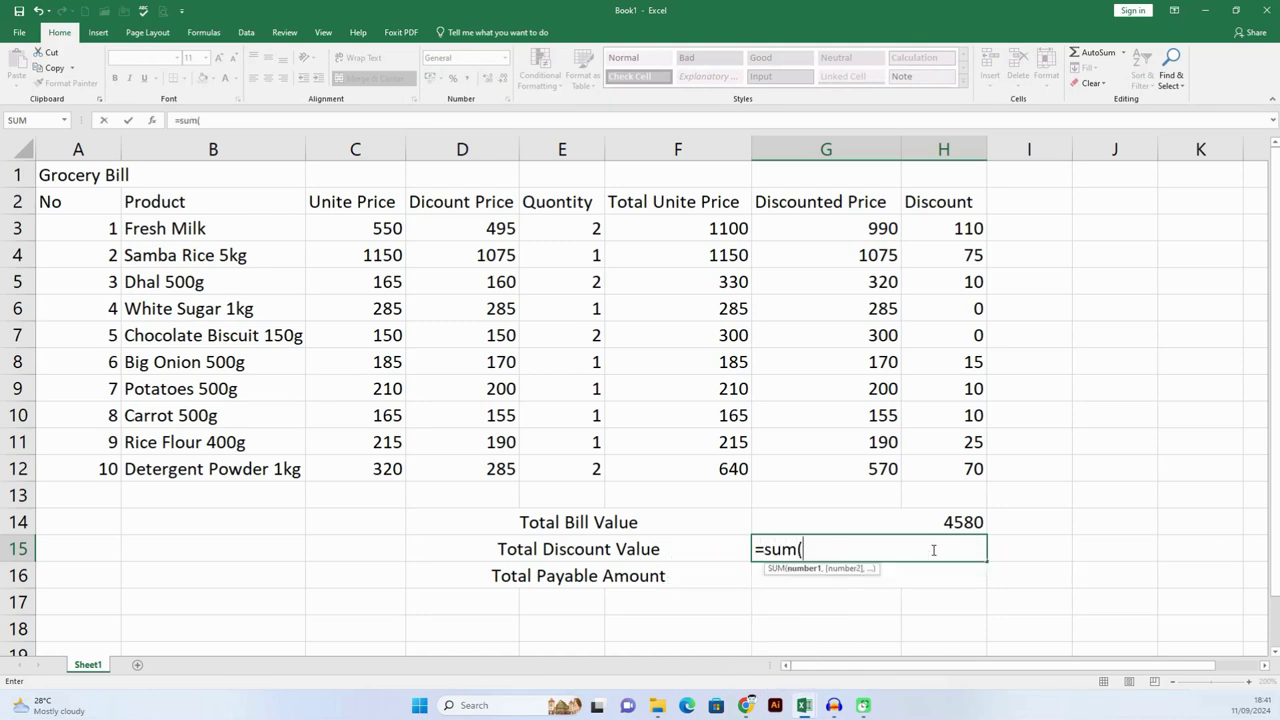
left_click(965, 227)
left_click_drag(957, 248, 965, 462)
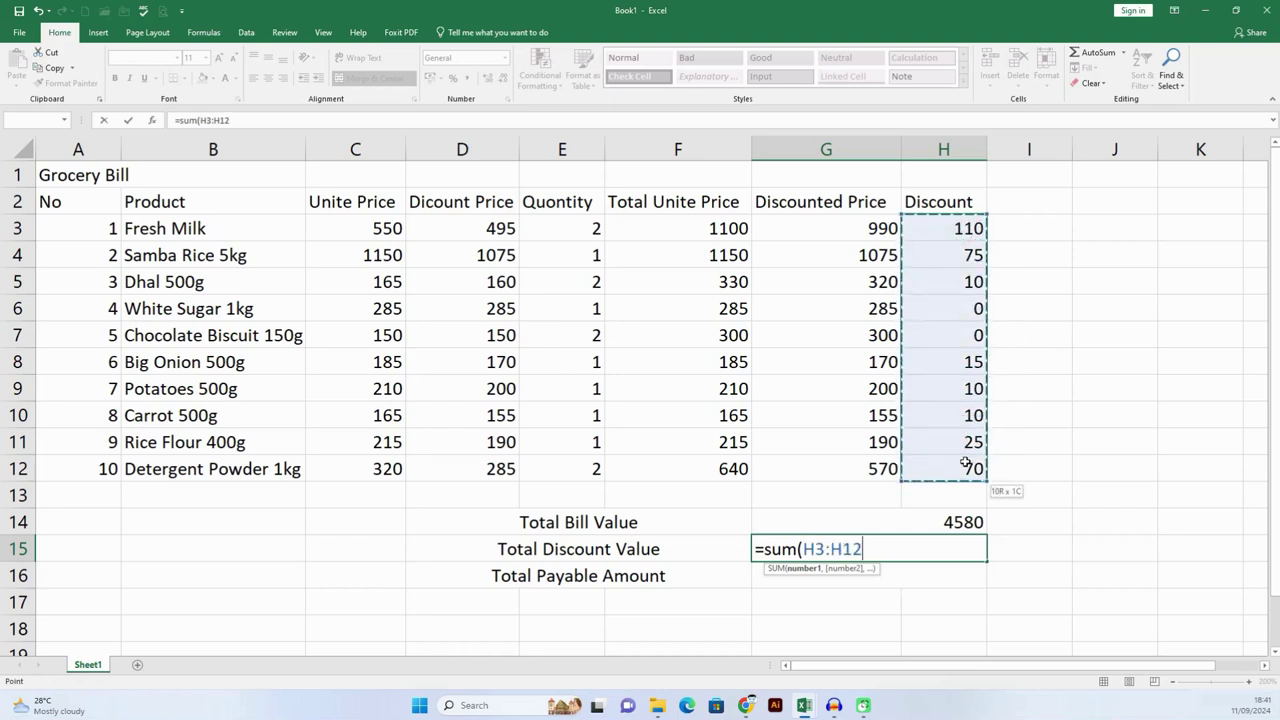
key("Return")
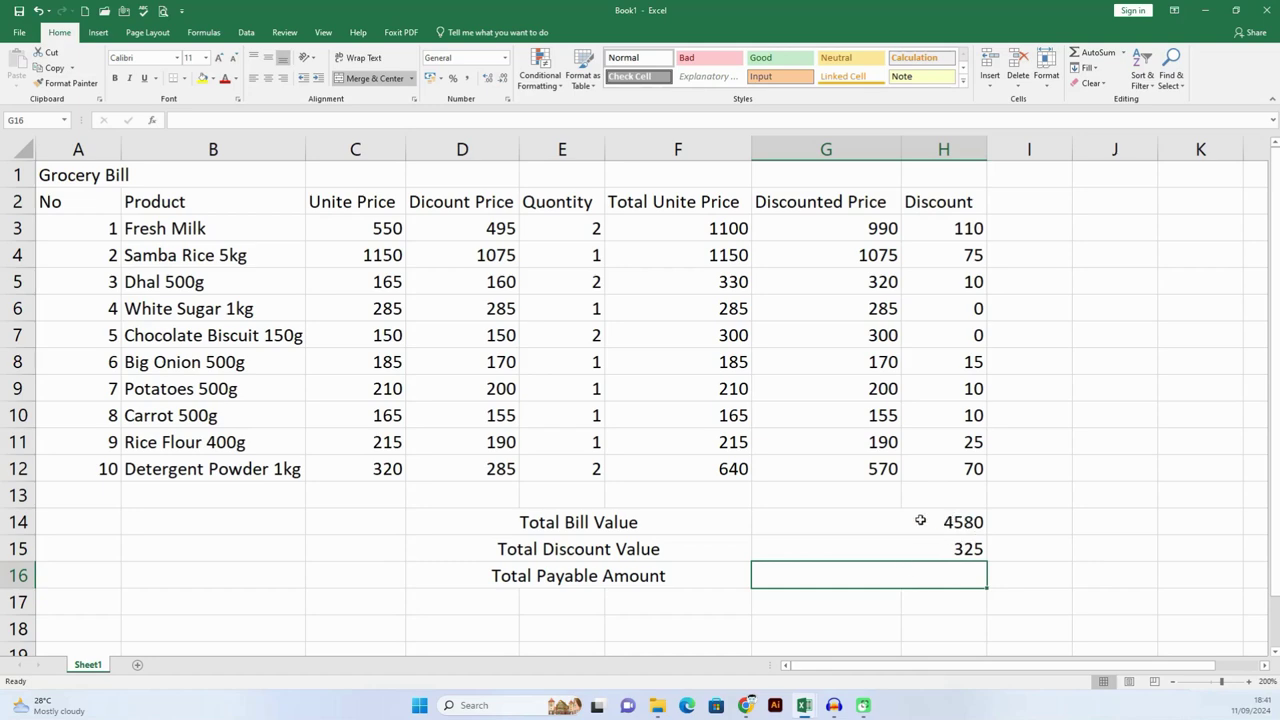
left_click(958, 521)
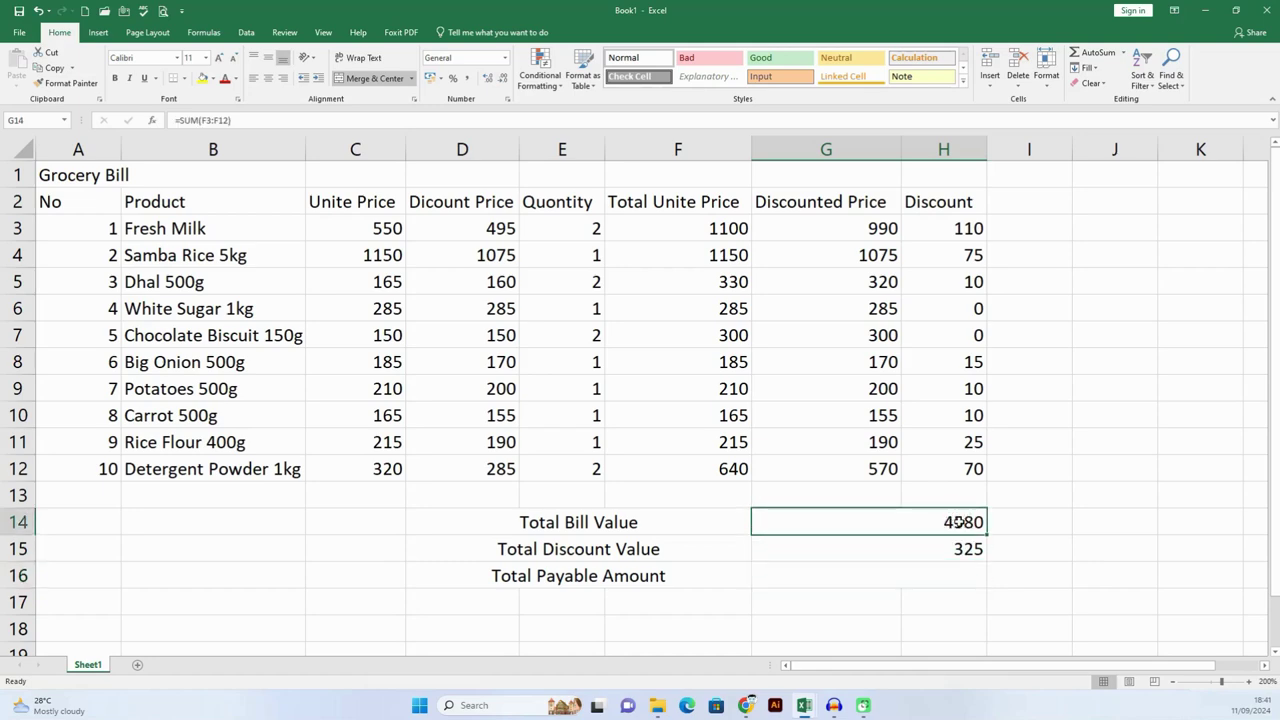
left_click(955, 552)
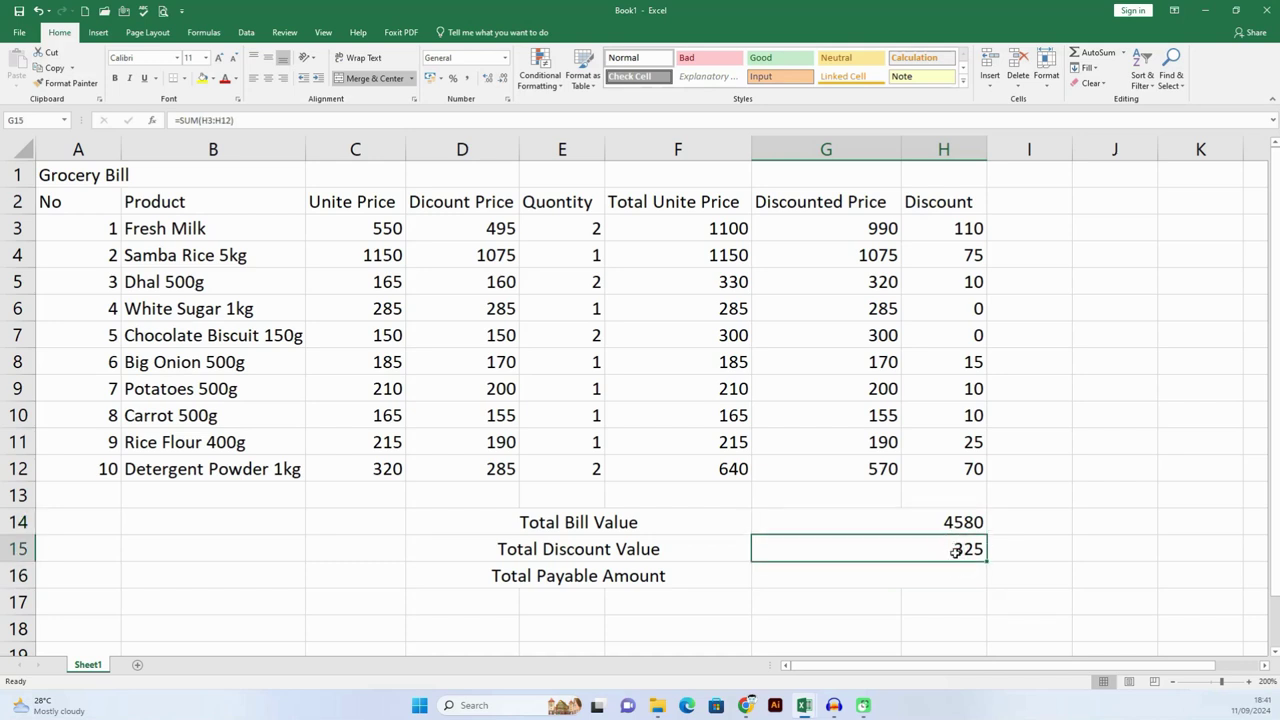
left_click(942, 575)
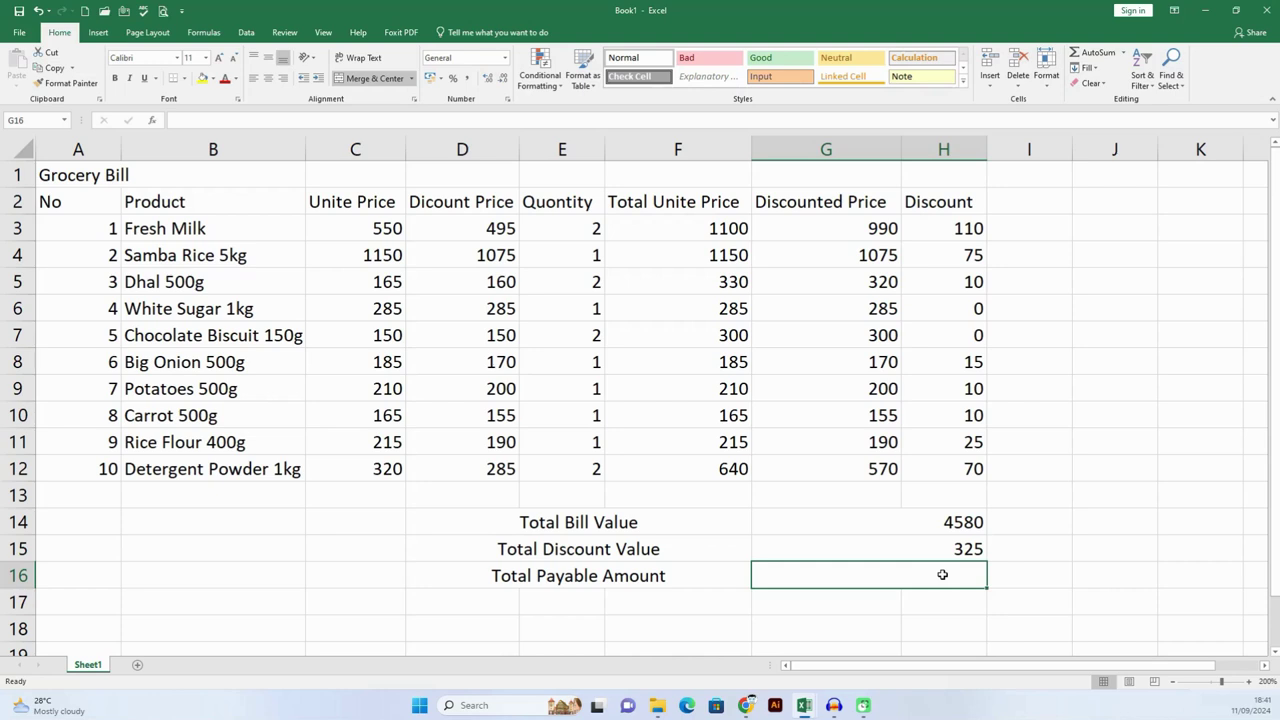
Step: Enter =SUM(G14-G15) in G16 so Total Payable Amount shows 4255
type("=sum")
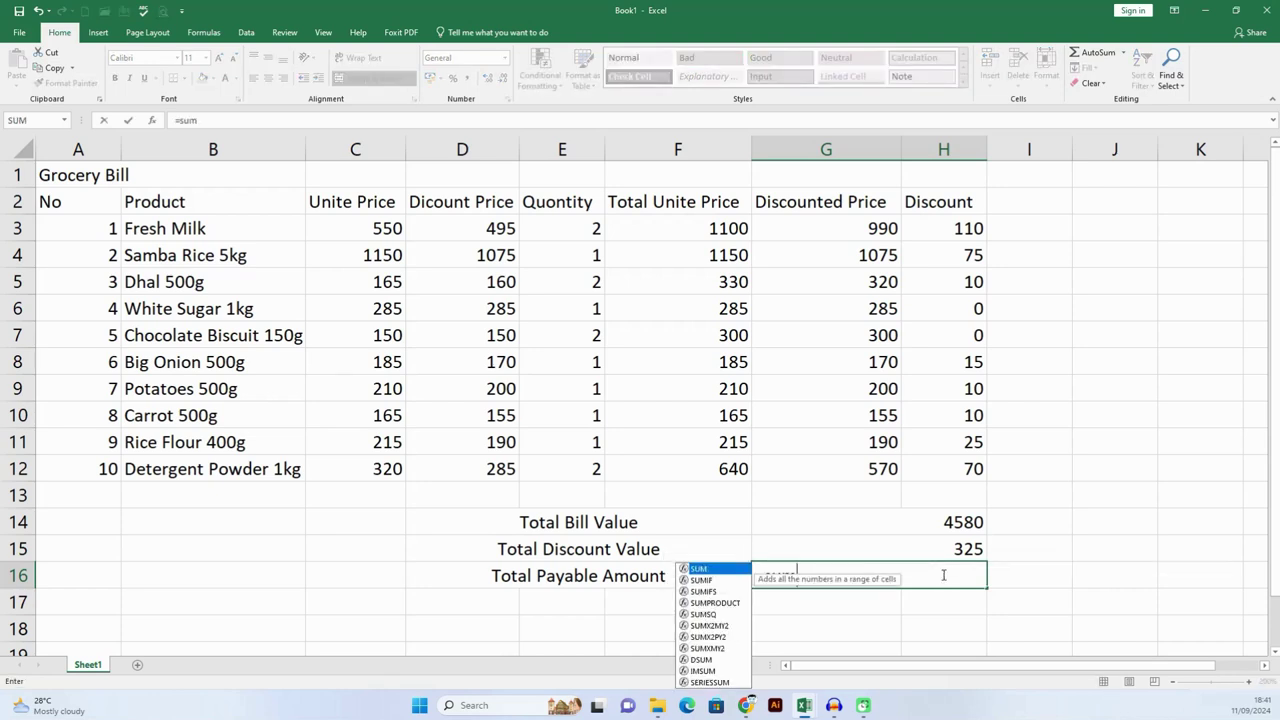
type("(")
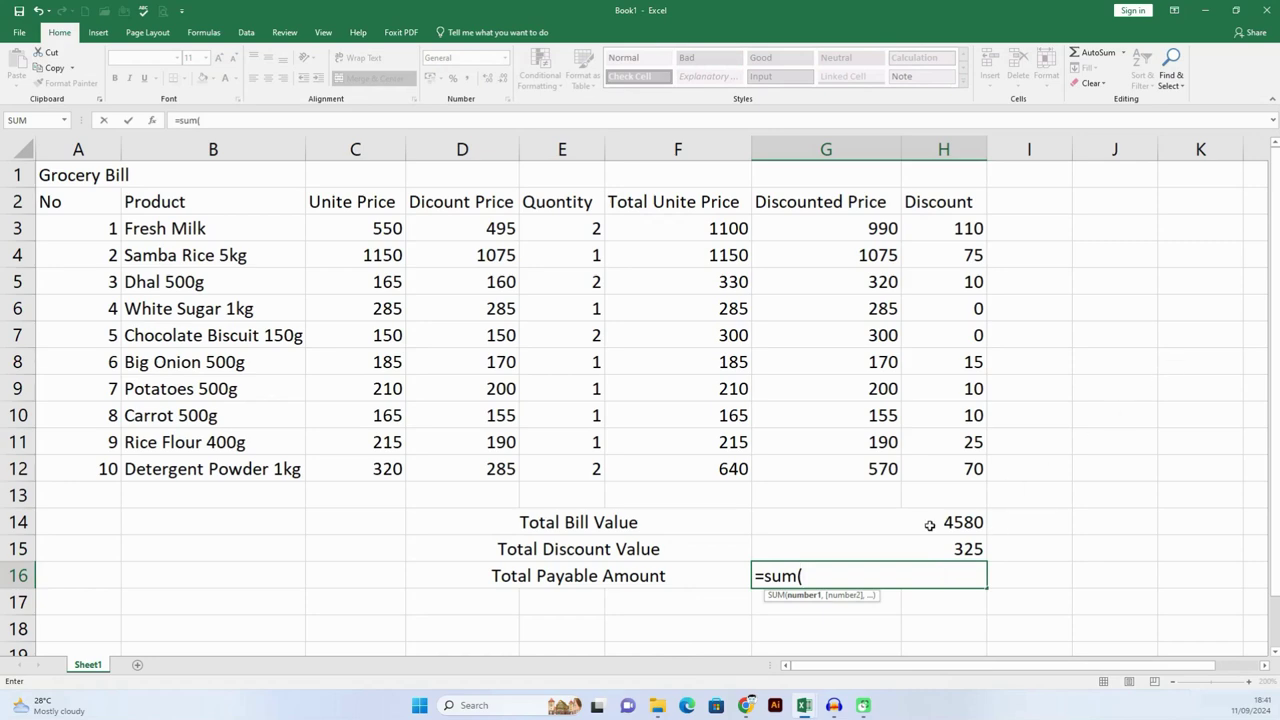
left_click(929, 525)
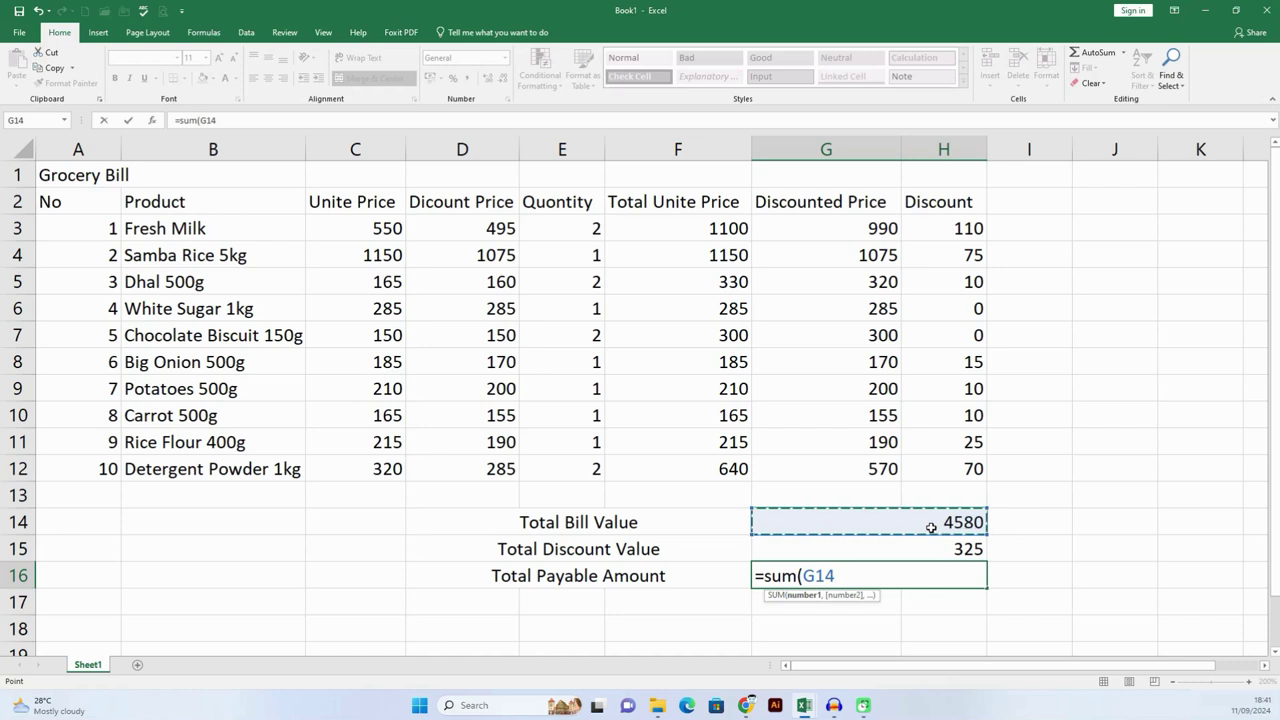
type("-")
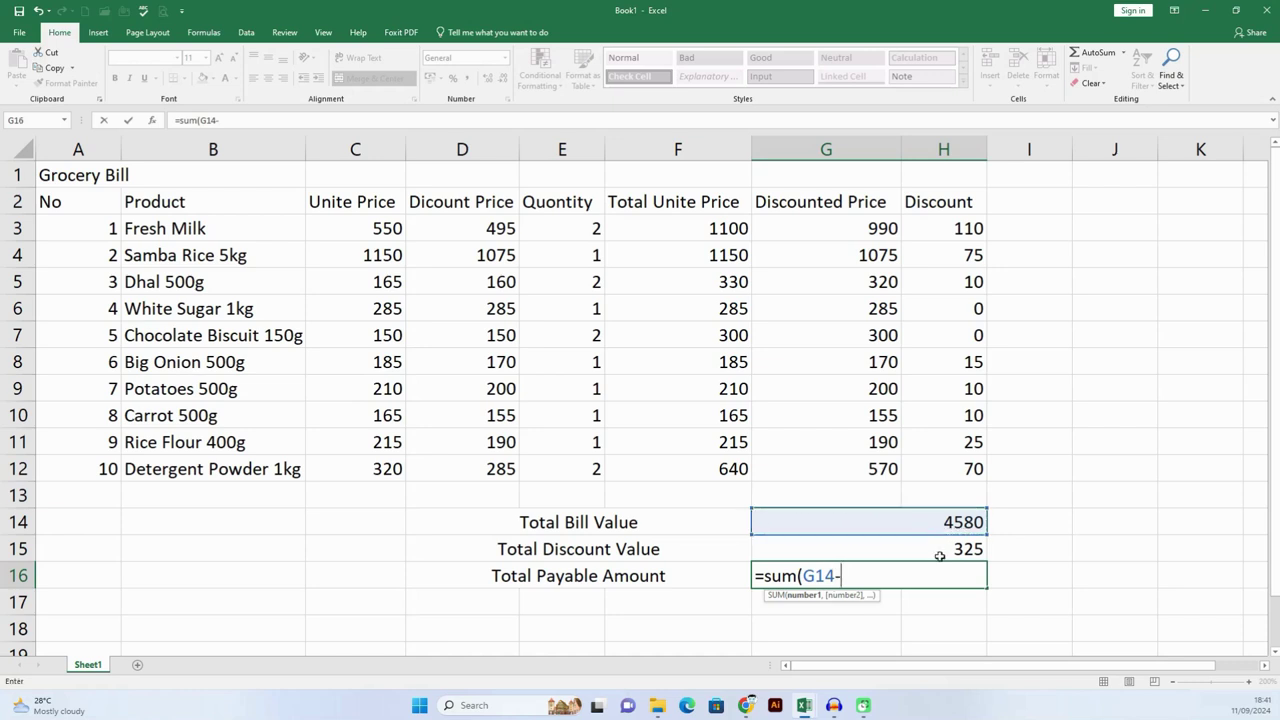
left_click(940, 556)
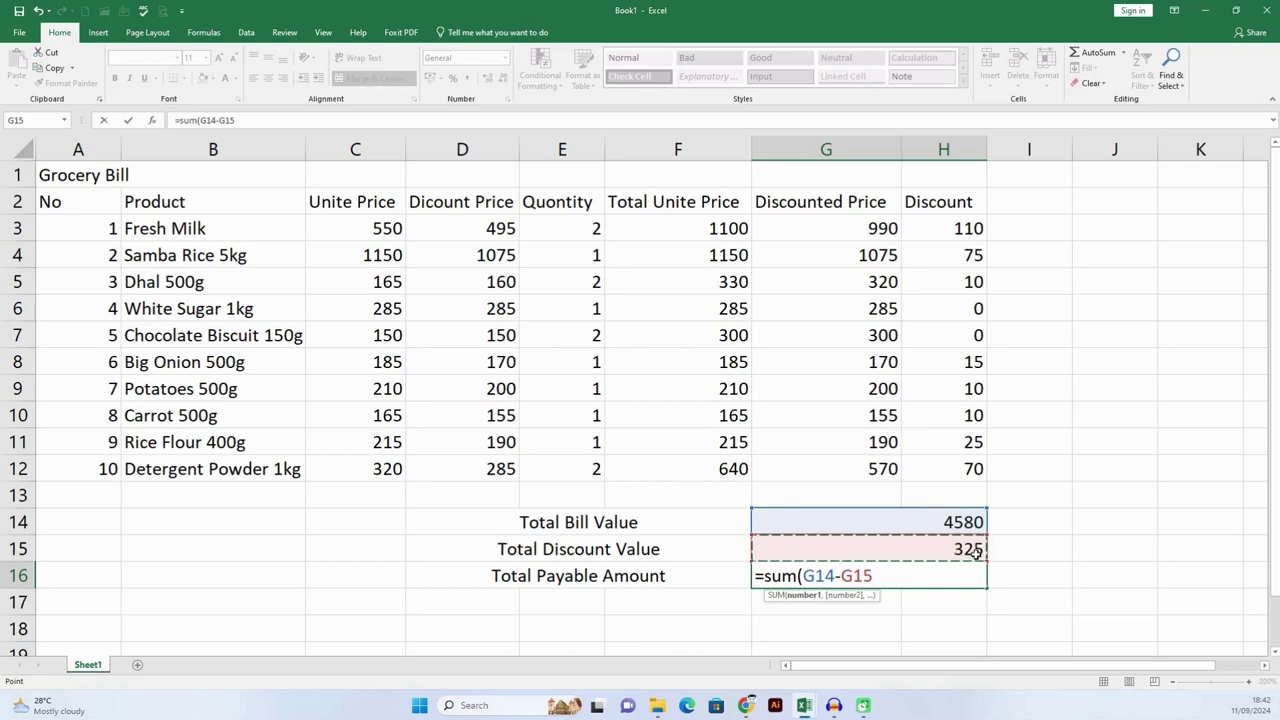
key("Return")
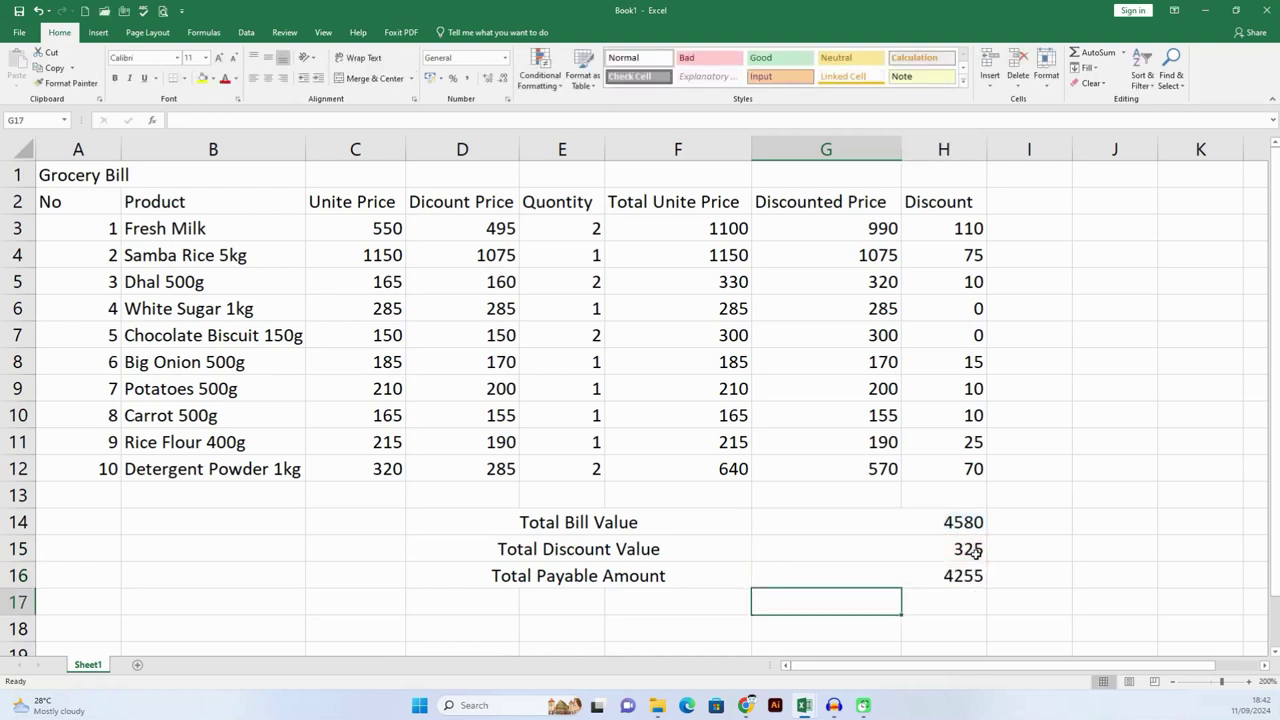
left_click(949, 591)
left_click(888, 575)
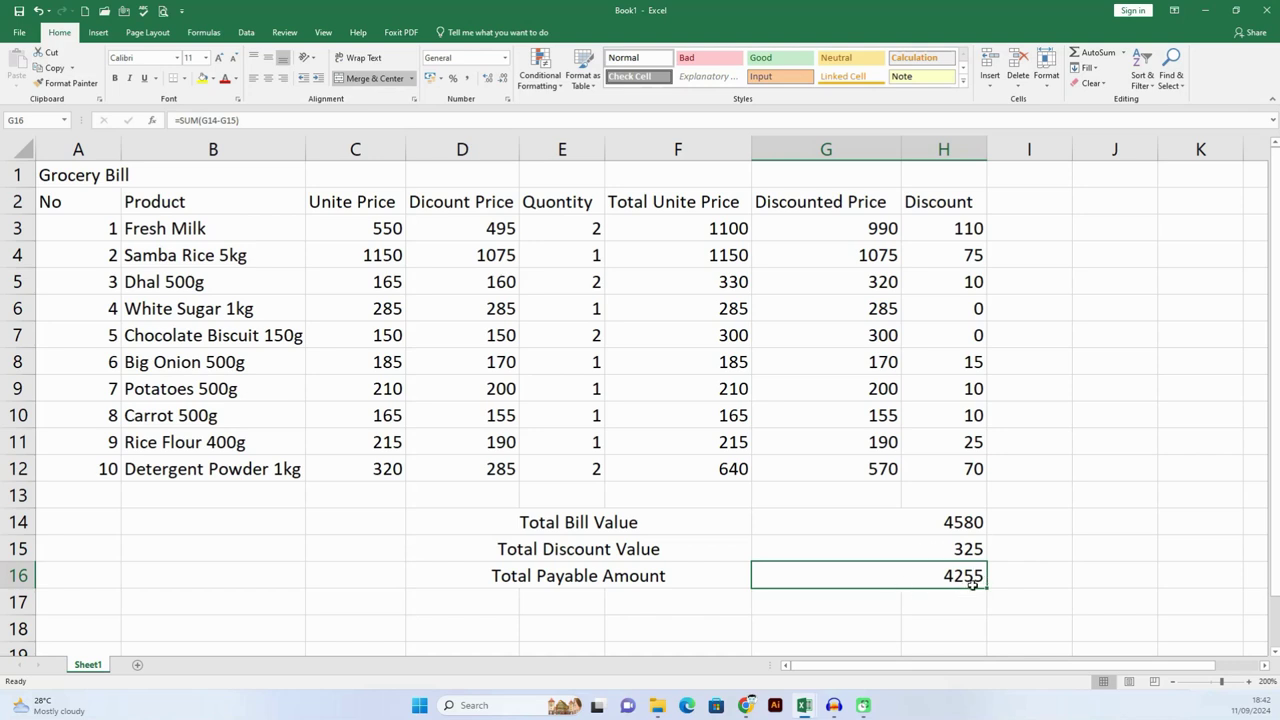
left_click(849, 618)
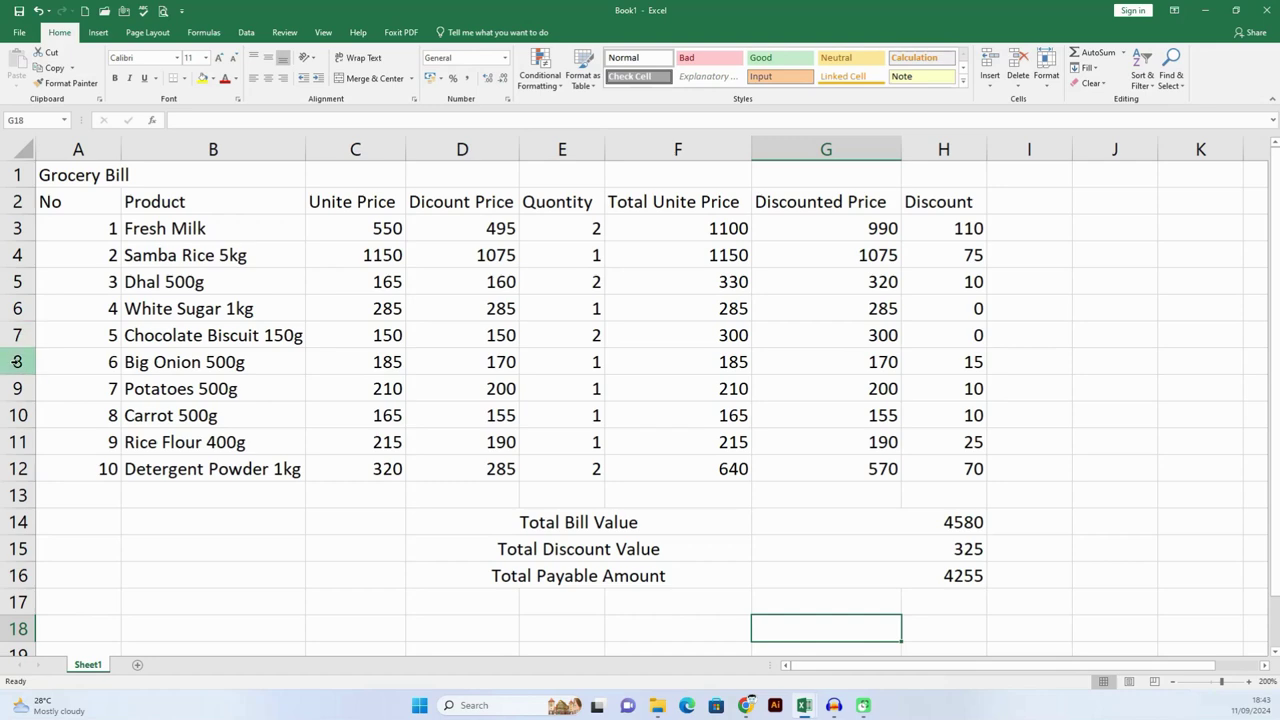
Step: Insert a blank row 8 above Big Onion 500g, after two undone trial inserts
left_click(18, 362)
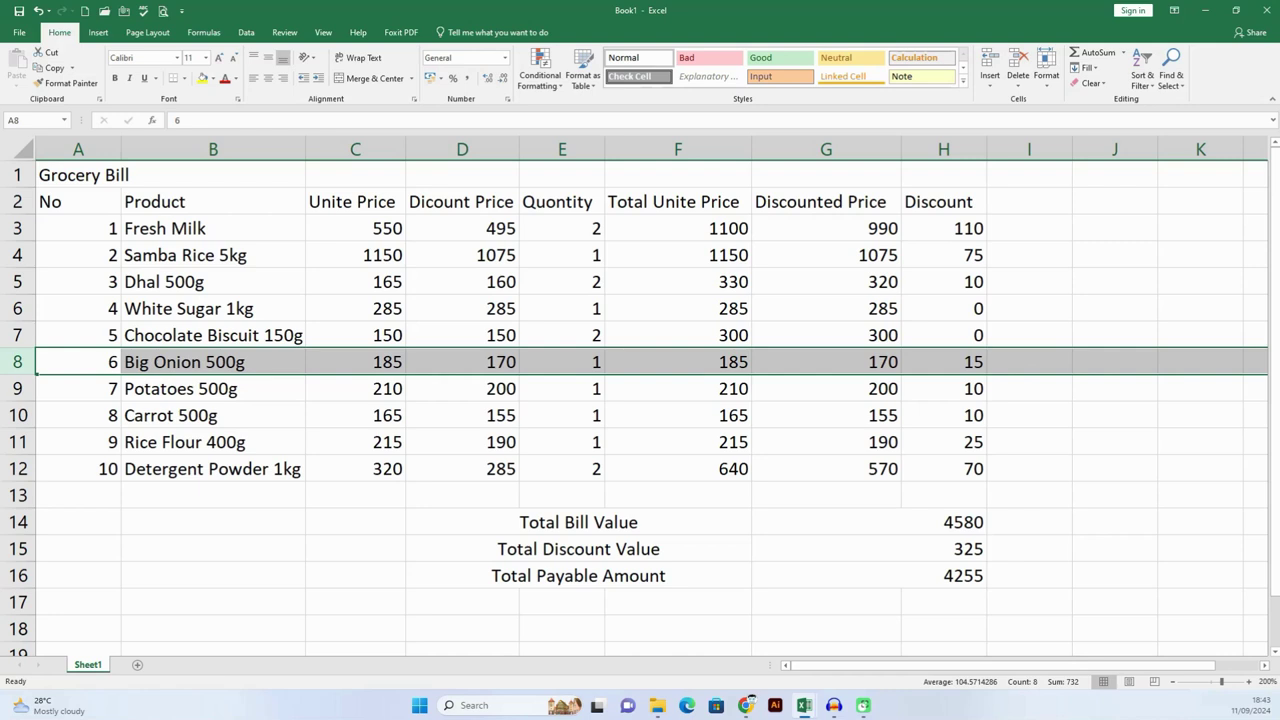
right_click(30, 366)
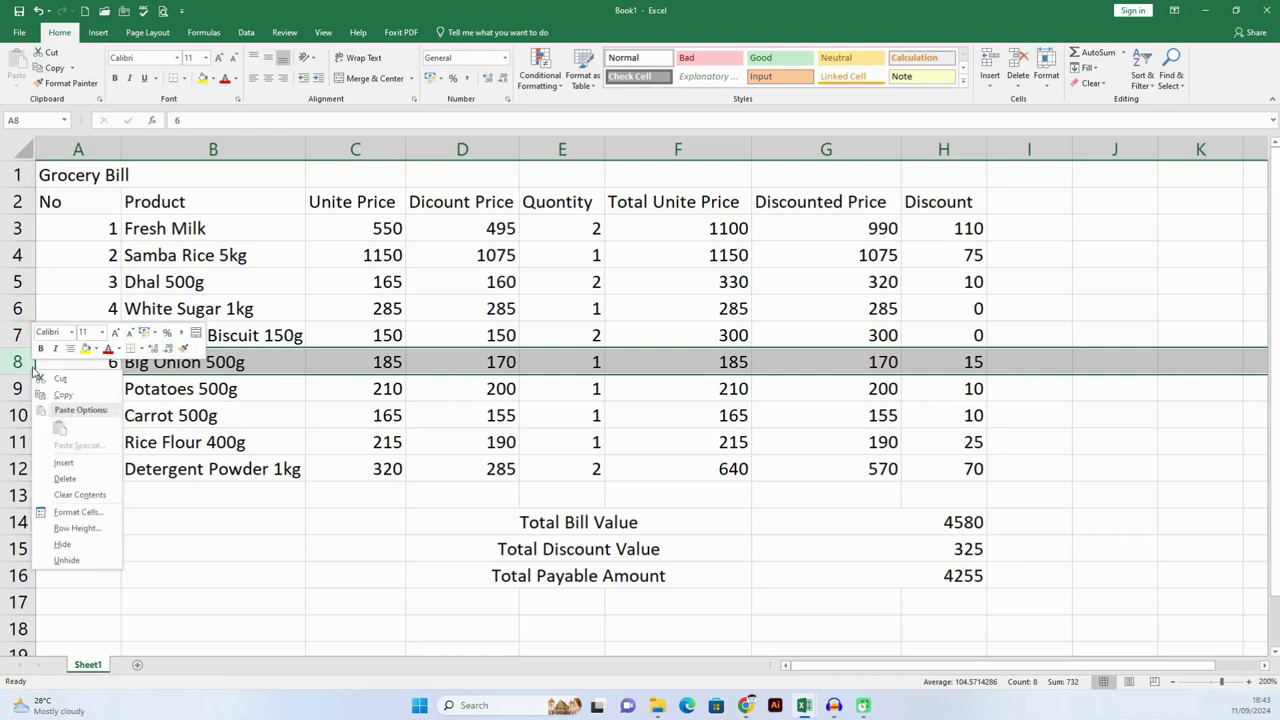
left_click(75, 466)
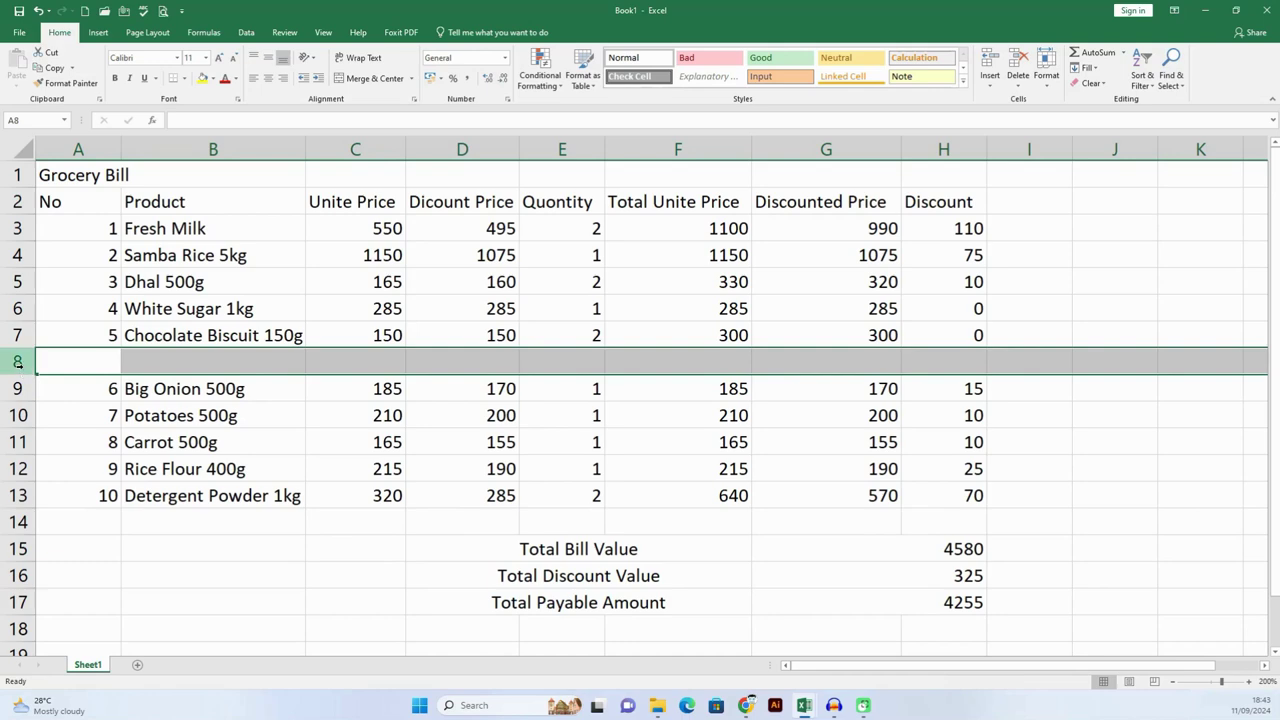
left_click(38, 10)
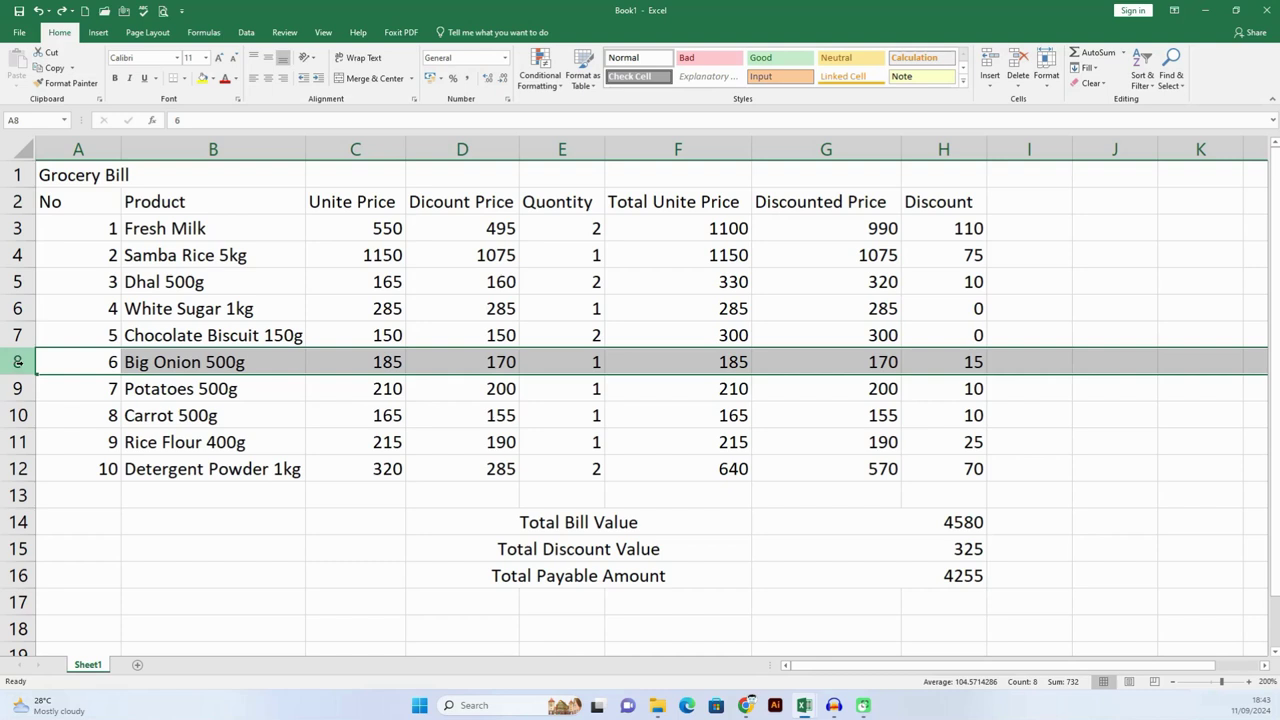
right_click(17, 362)
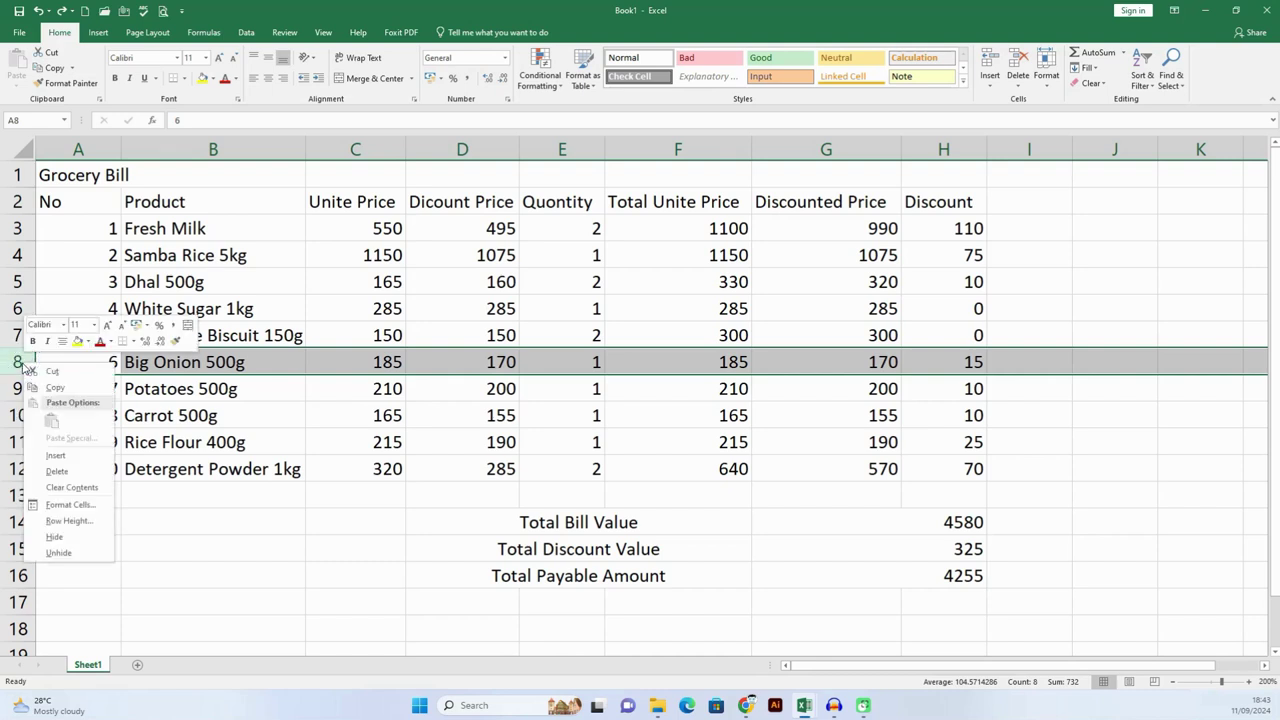
left_click(57, 455)
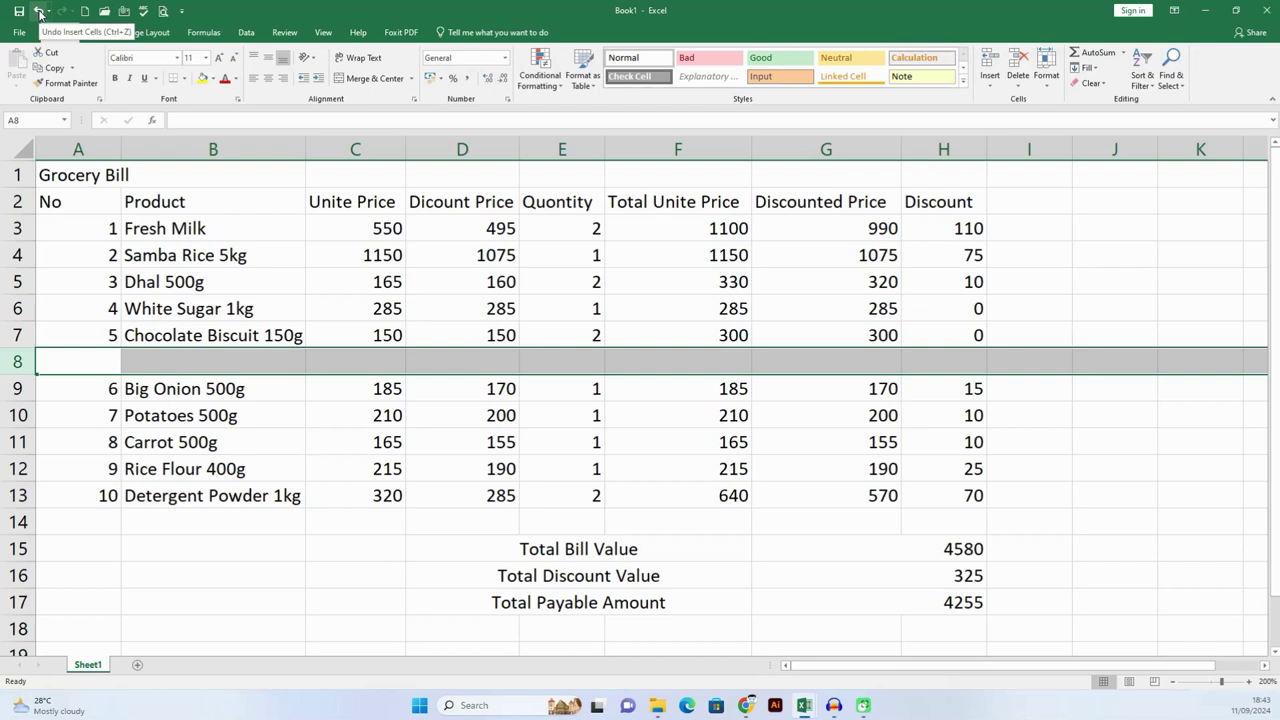
left_click(39, 12)
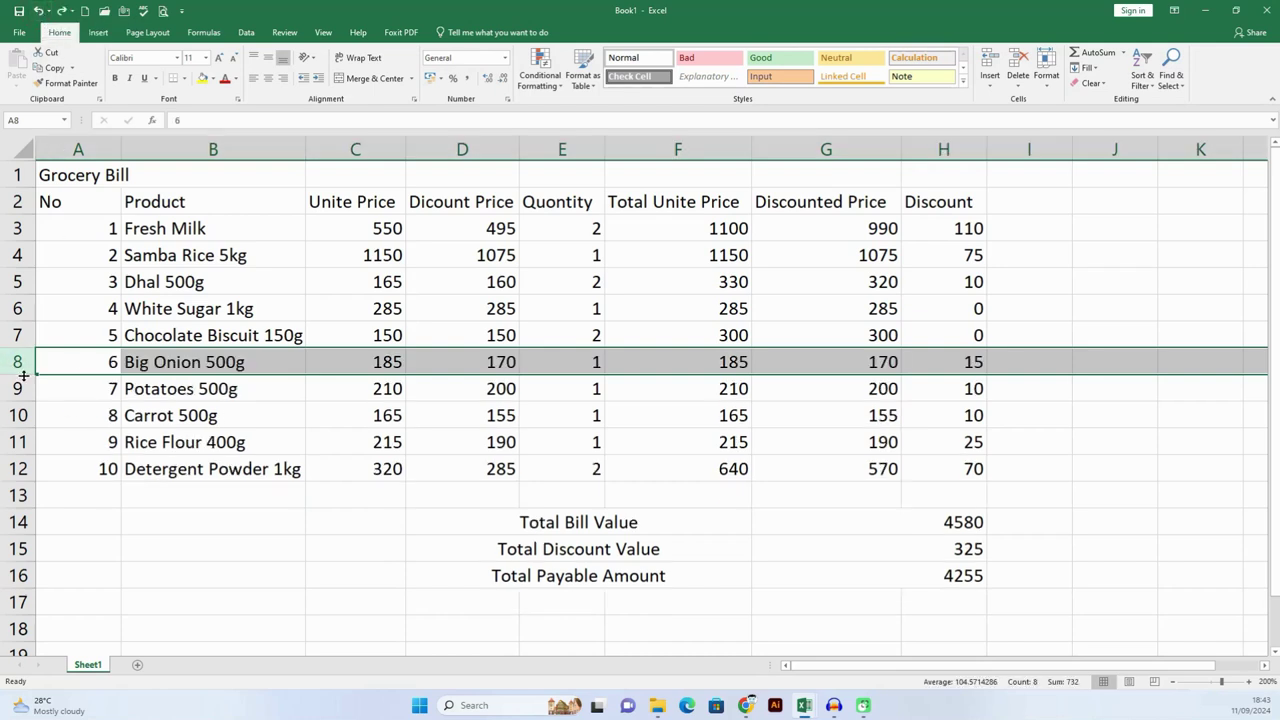
left_click(199, 568)
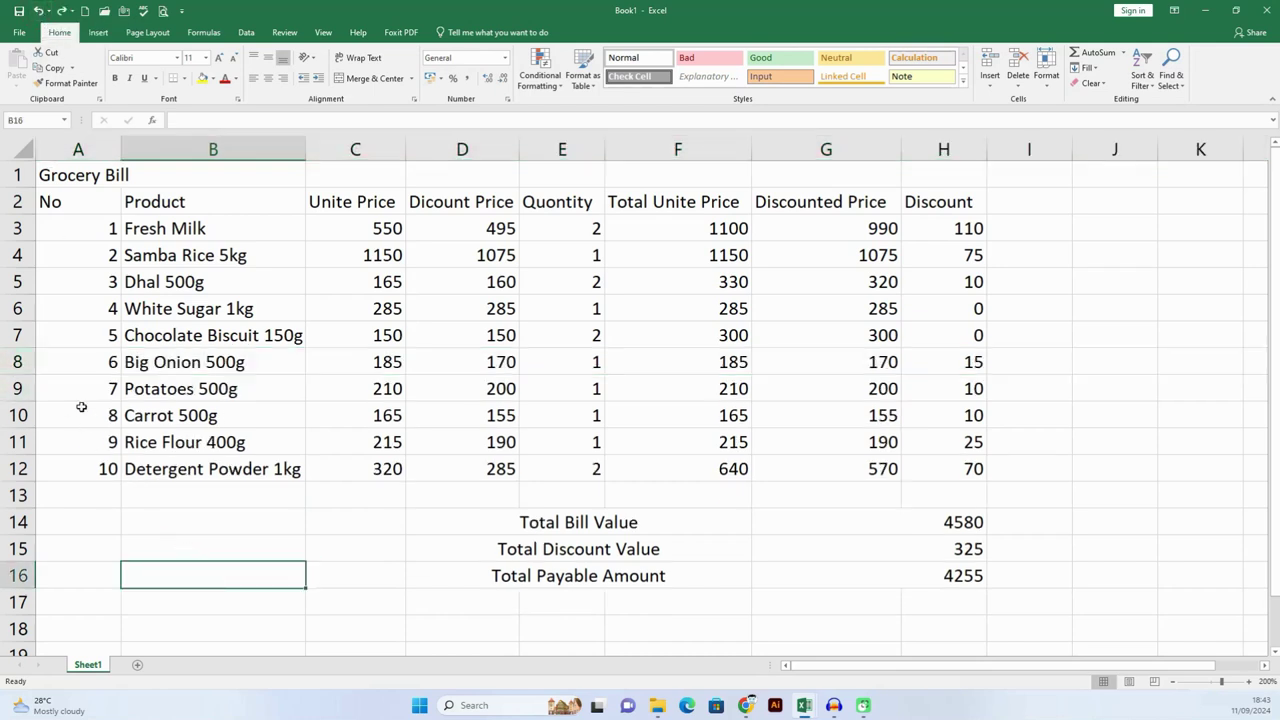
left_click(17, 362)
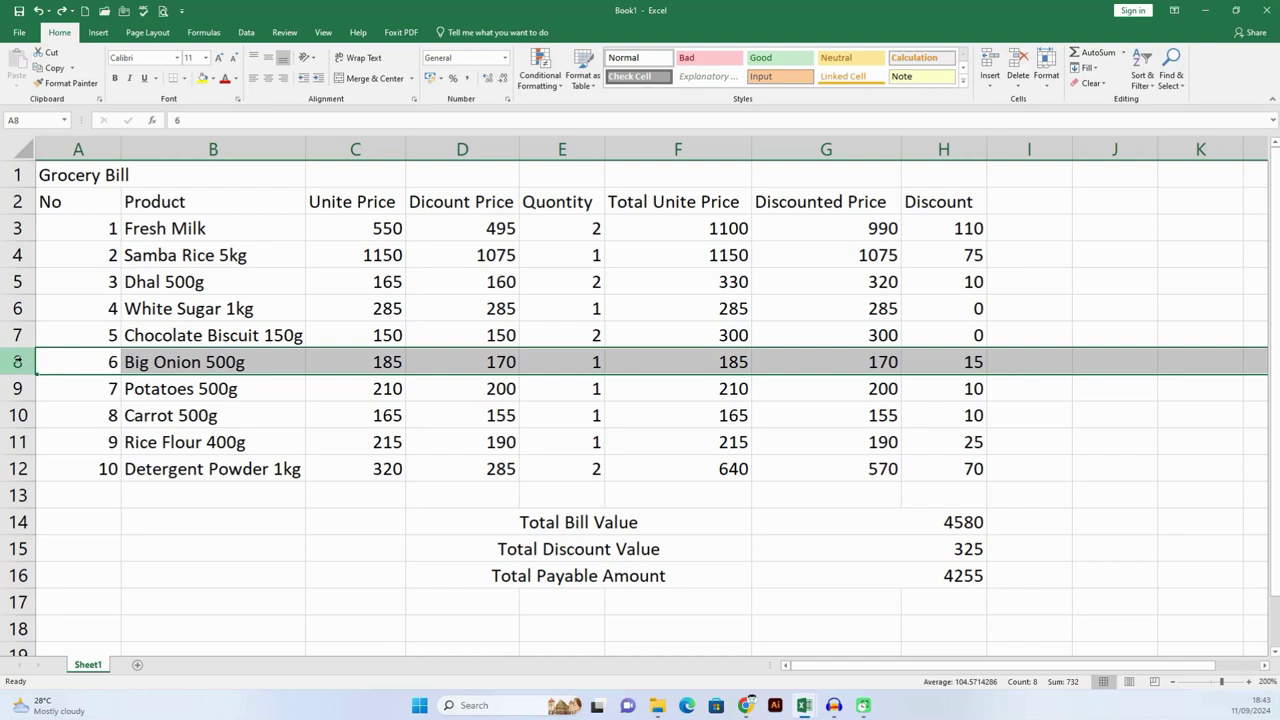
right_click(17, 362)
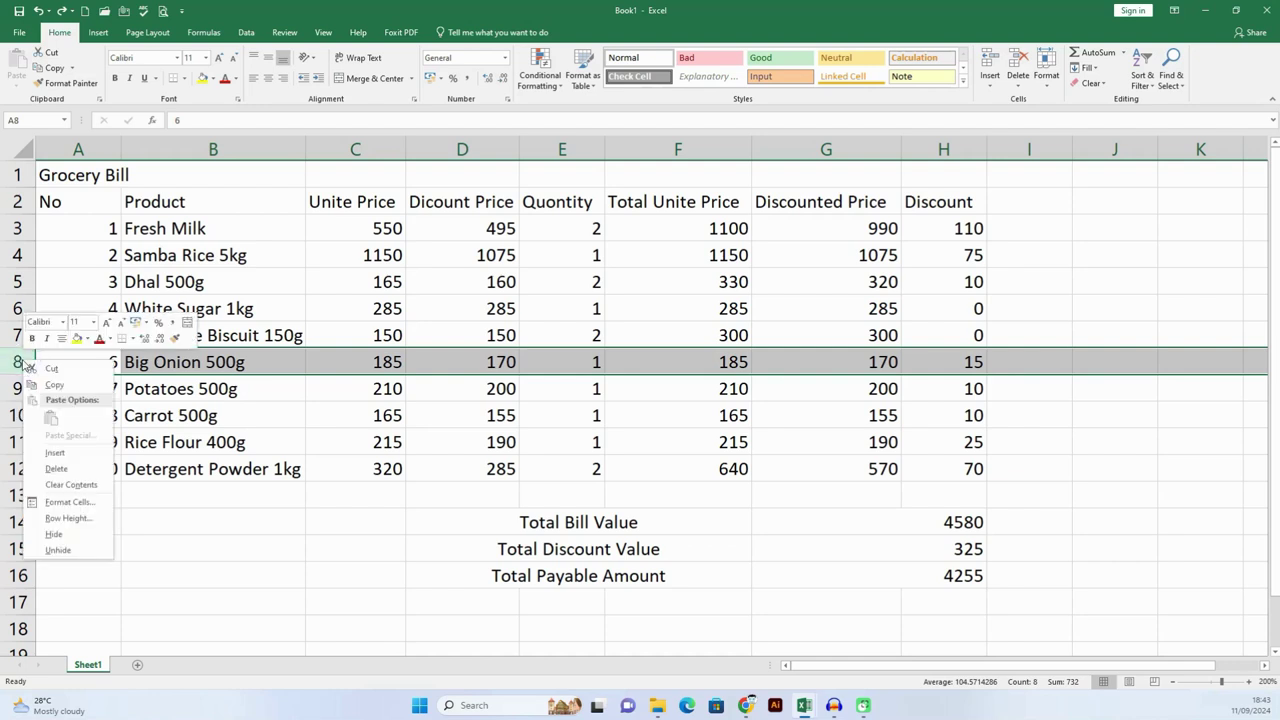
left_click(62, 455)
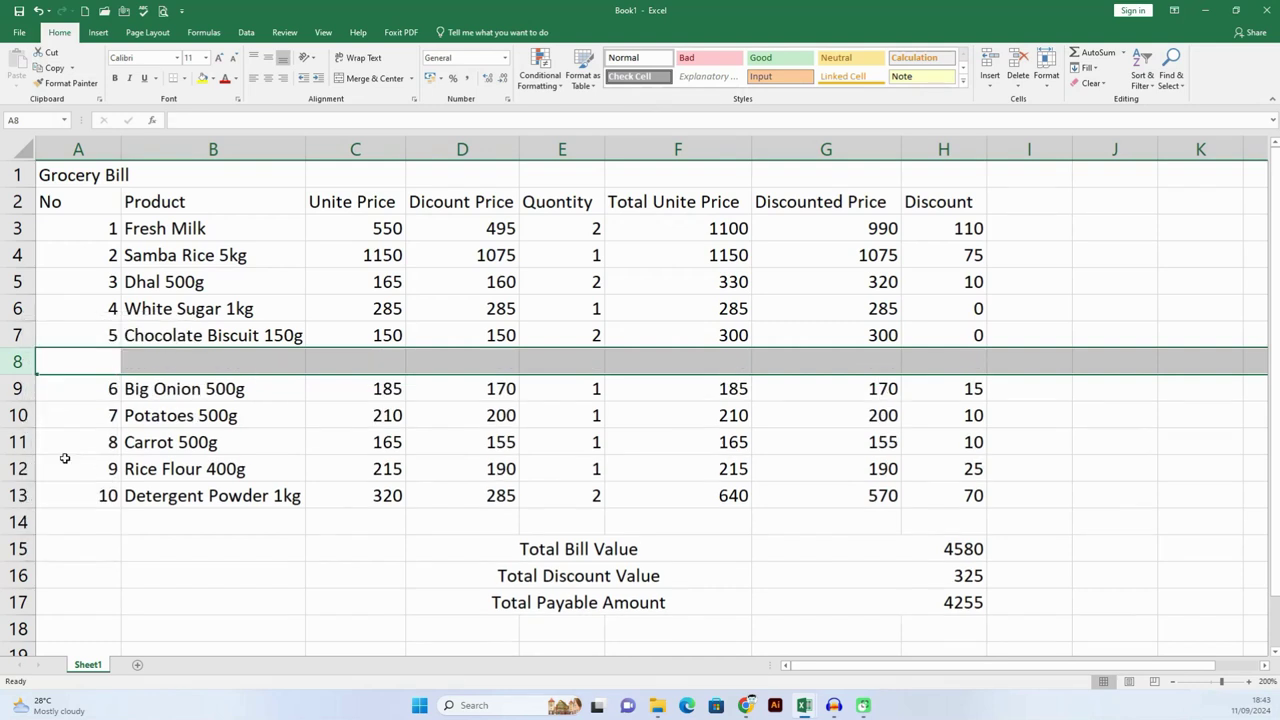
left_click(353, 567)
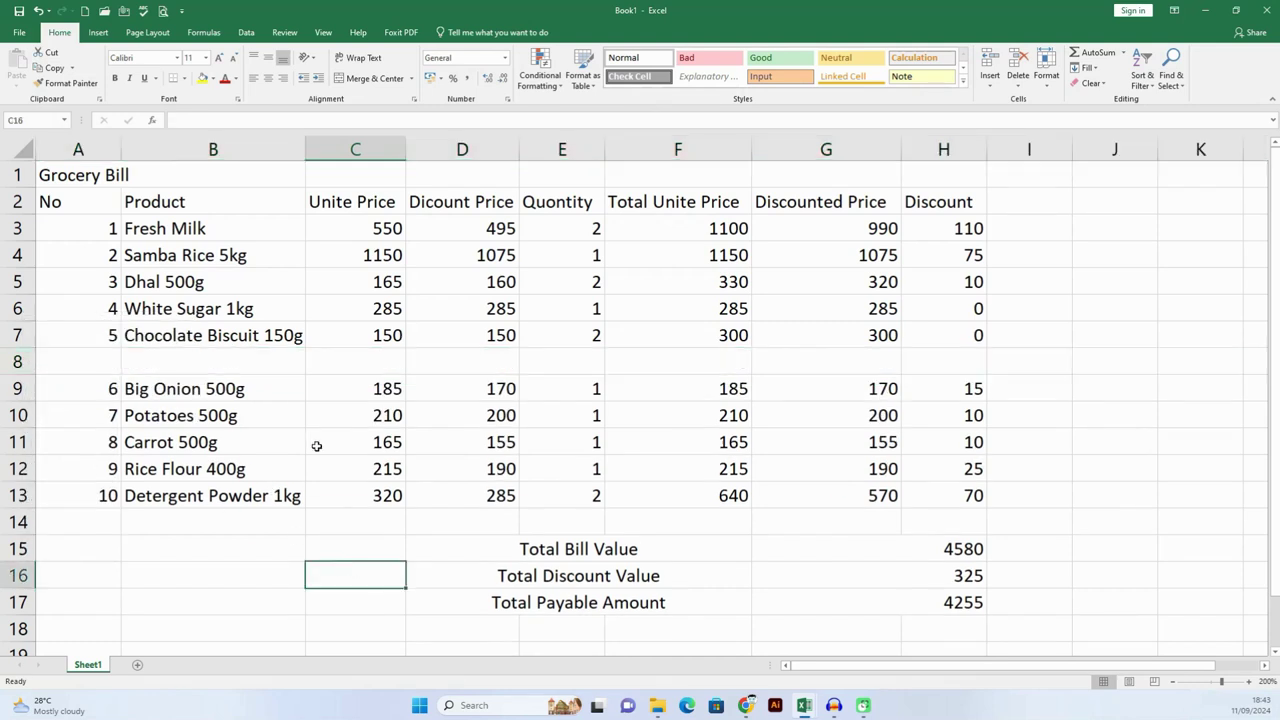
Step: Insert an empty column C before Unite Price, then undo the insertion
left_click(257, 150)
left_click(357, 150)
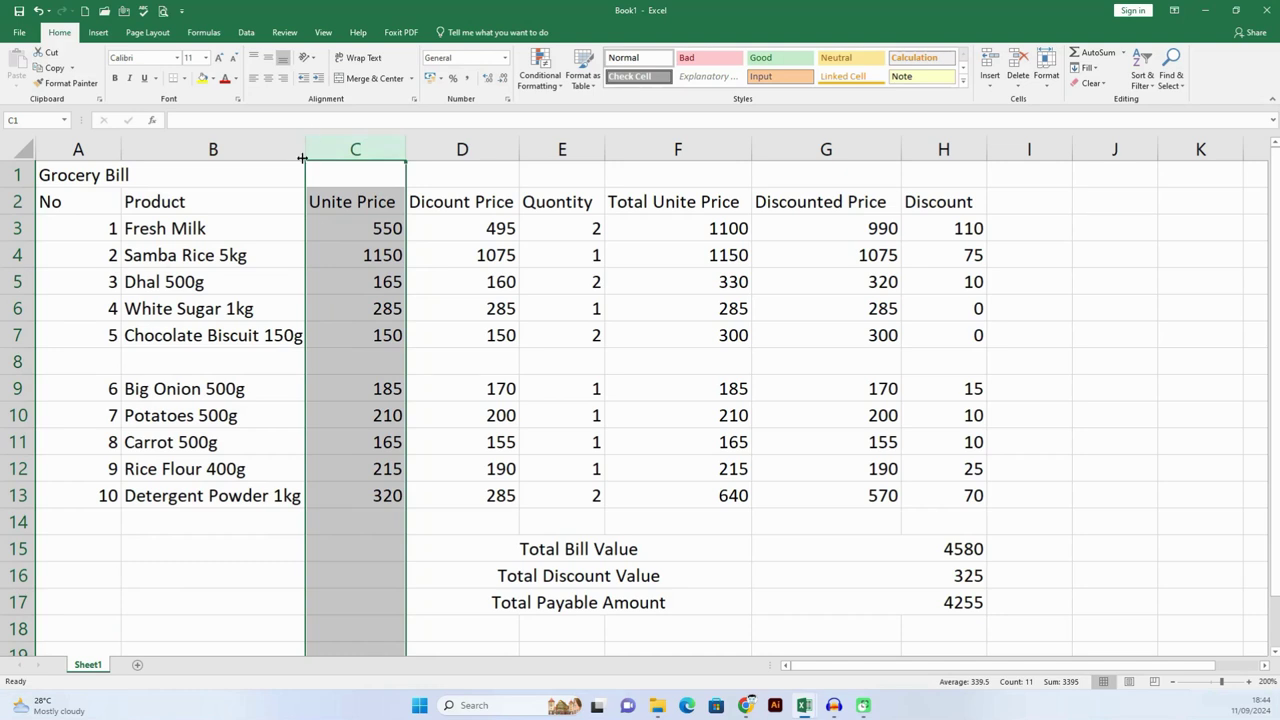
left_click(367, 148)
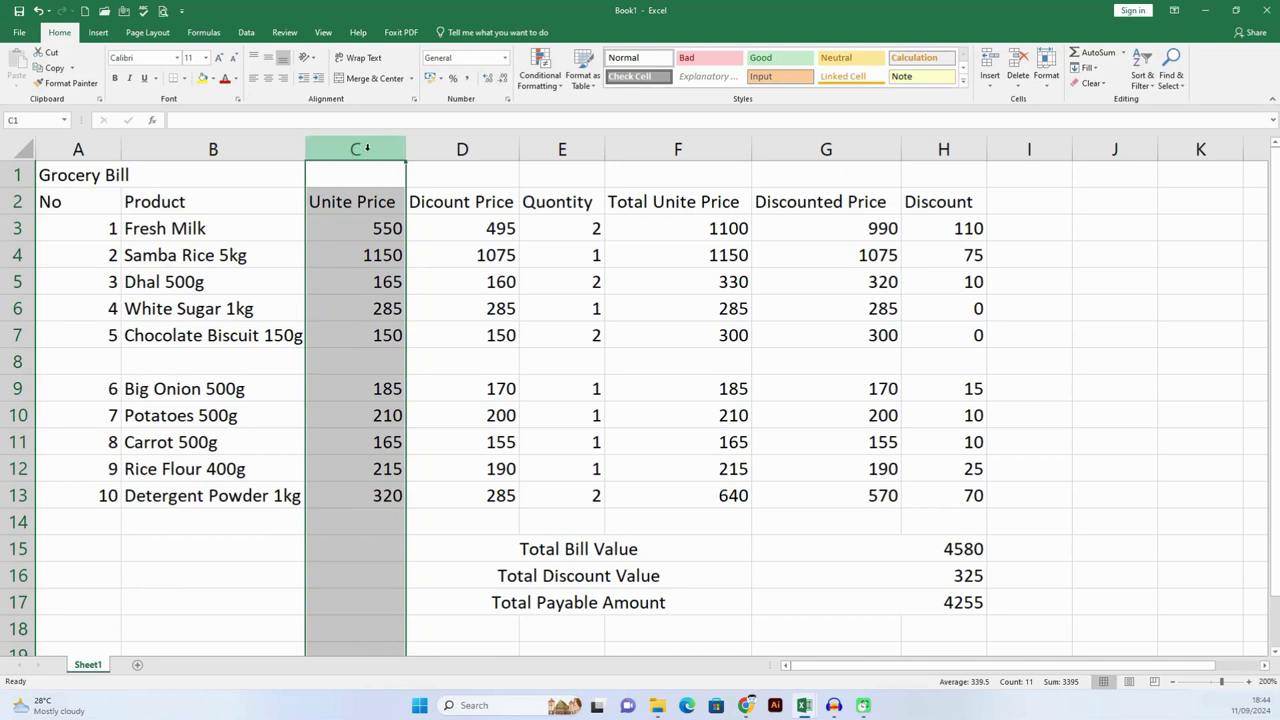
right_click(367, 148)
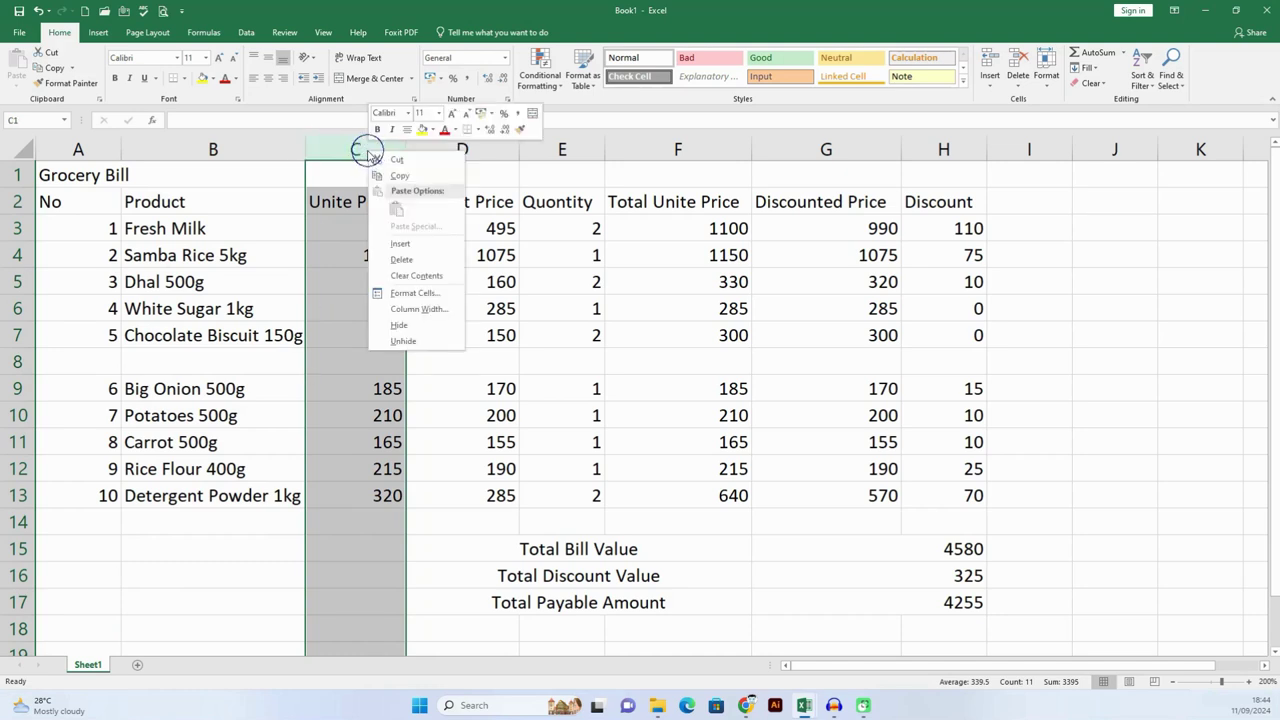
left_click(401, 245)
left_click_drag(423, 418, 426, 437)
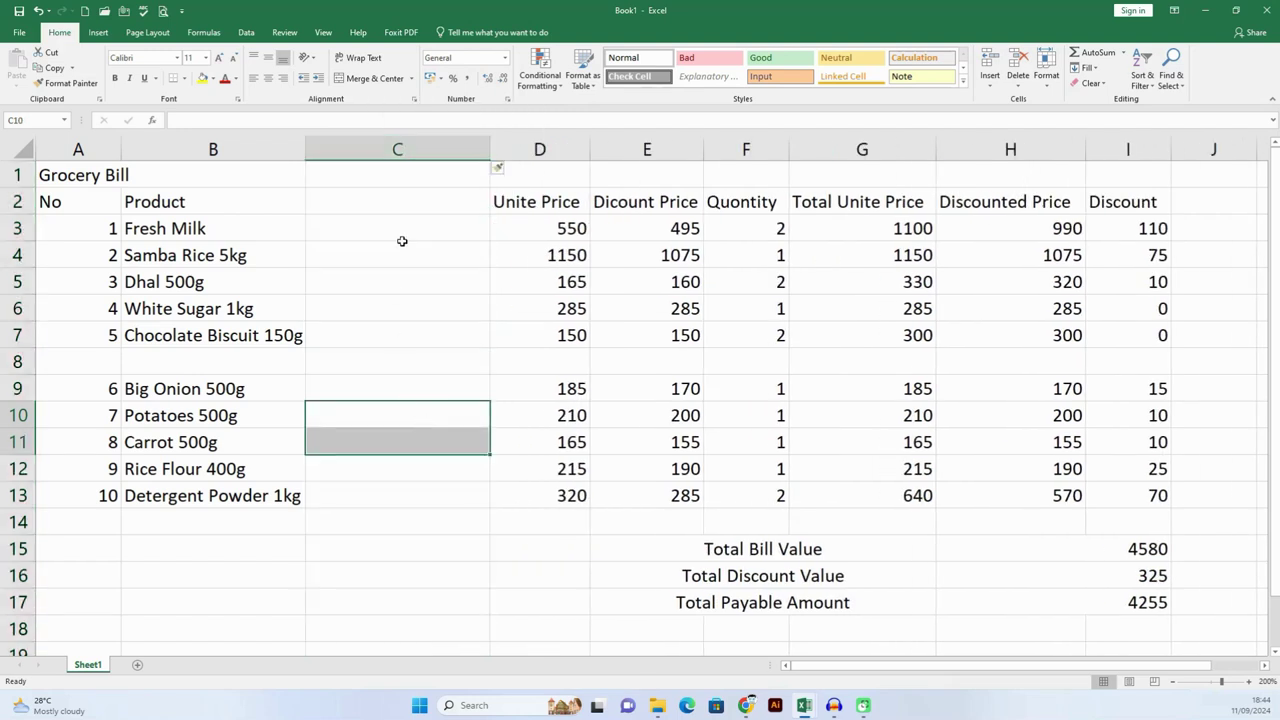
left_click(415, 150)
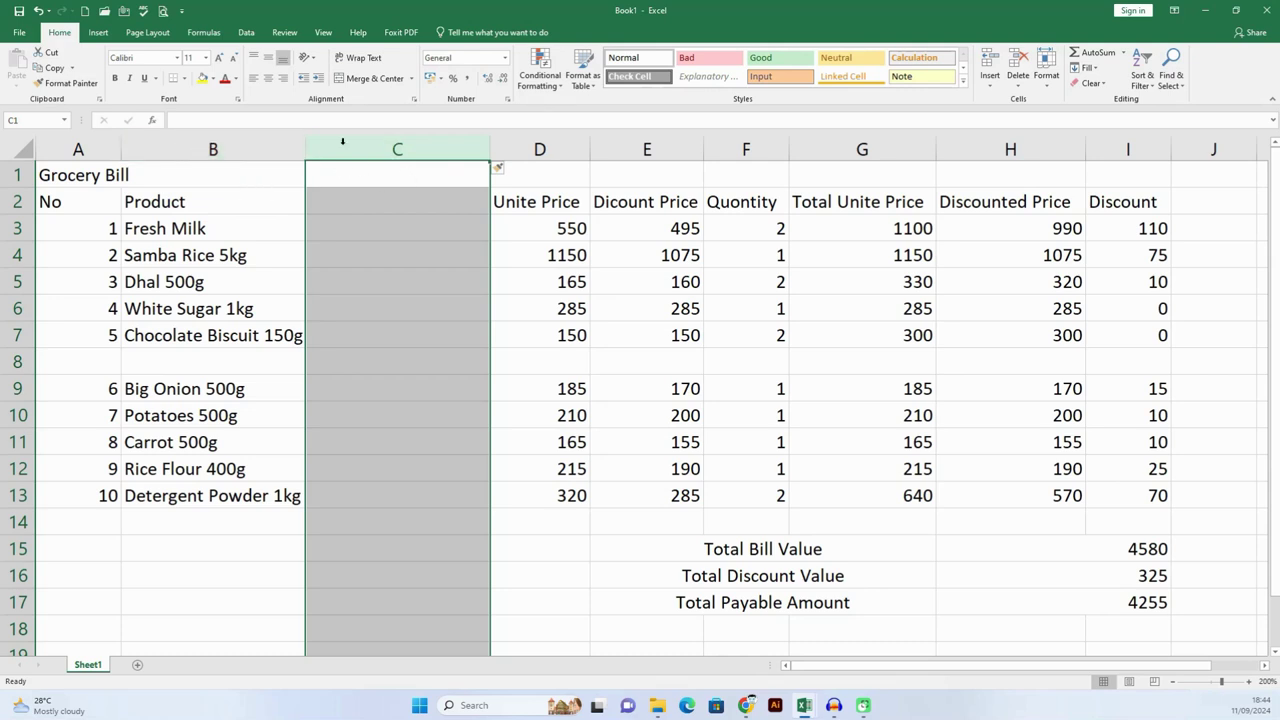
left_click(38, 10)
Step: Re-insert a blank column C between Product and Unite Price and select it
left_click(314, 308)
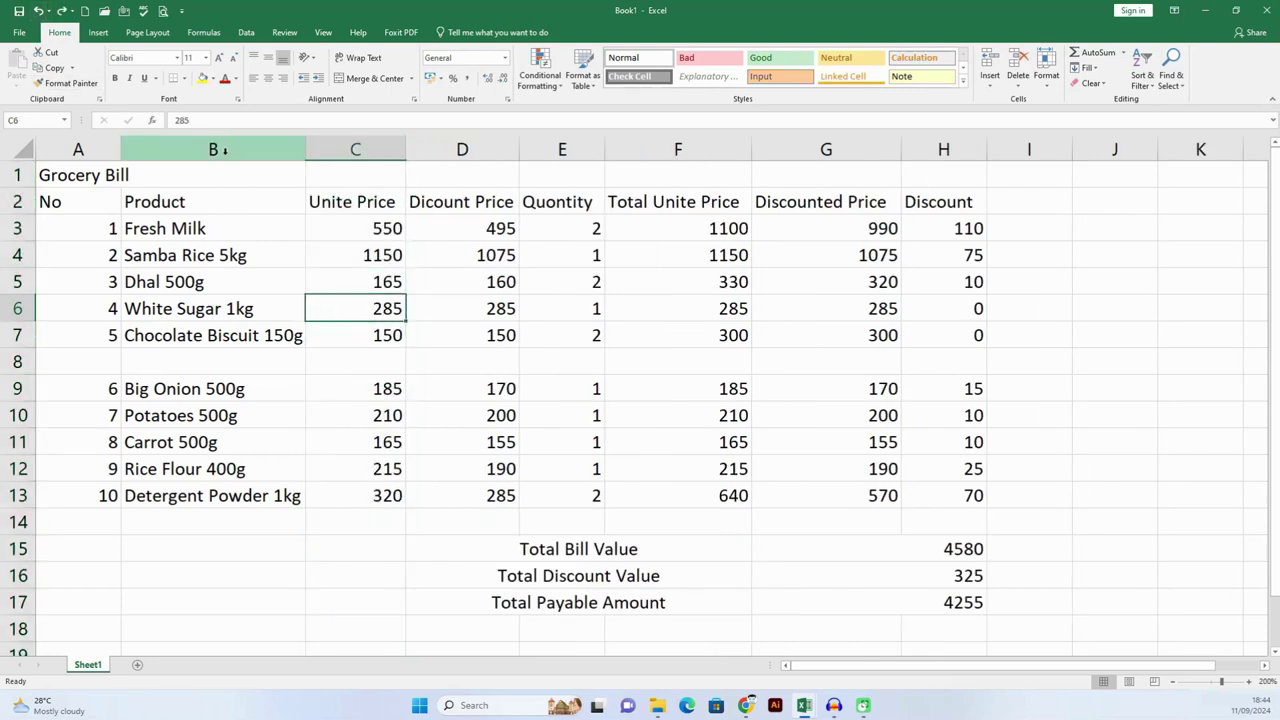
left_click(228, 149)
left_click(357, 150)
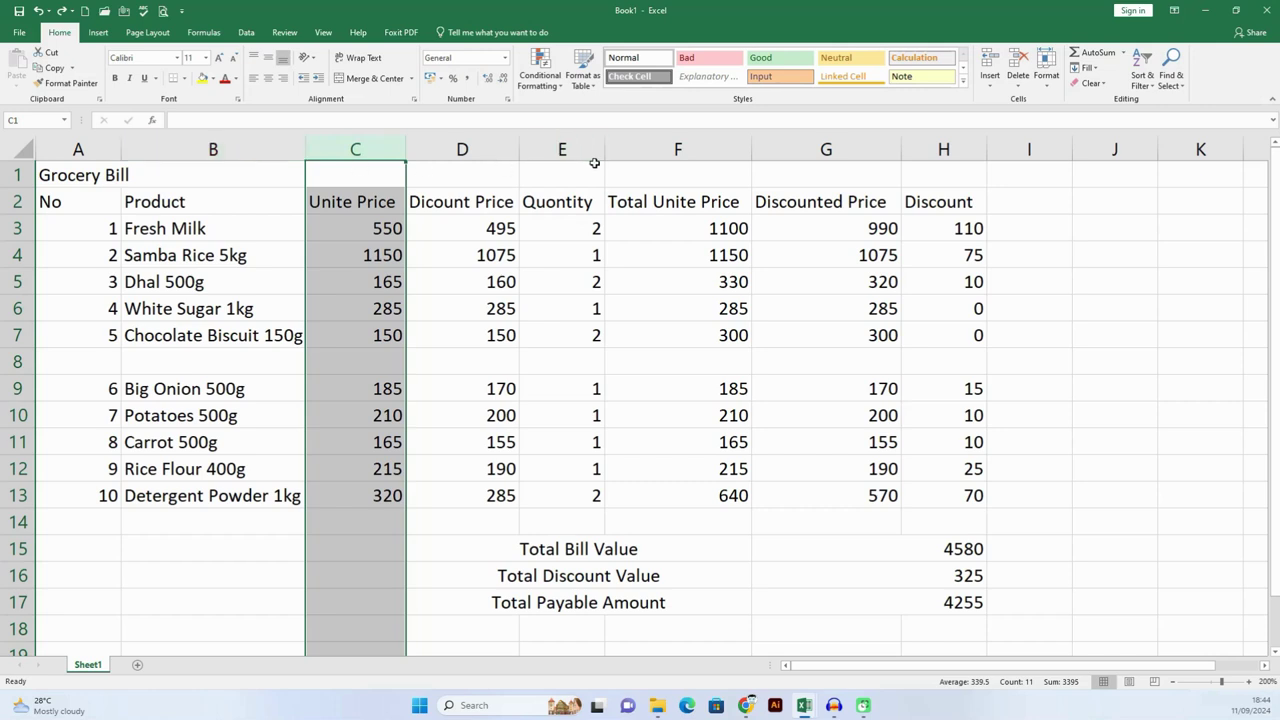
right_click(356, 149)
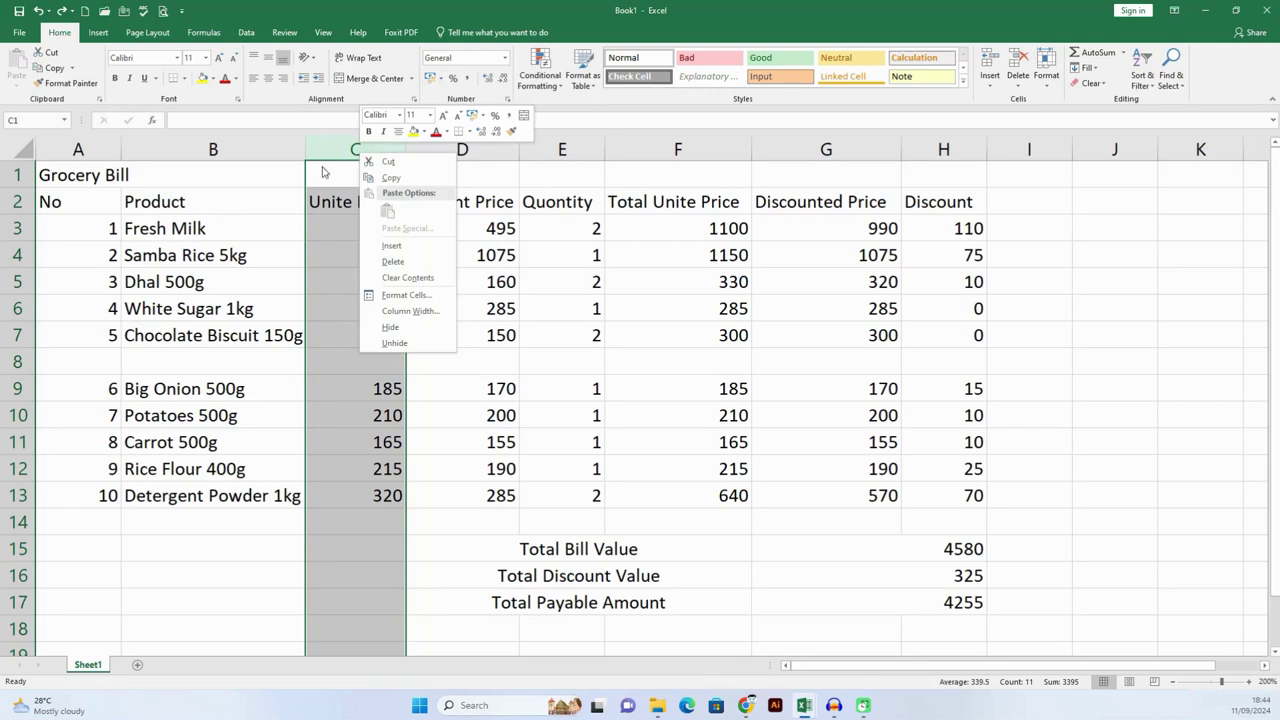
left_click(327, 141)
right_click(334, 147)
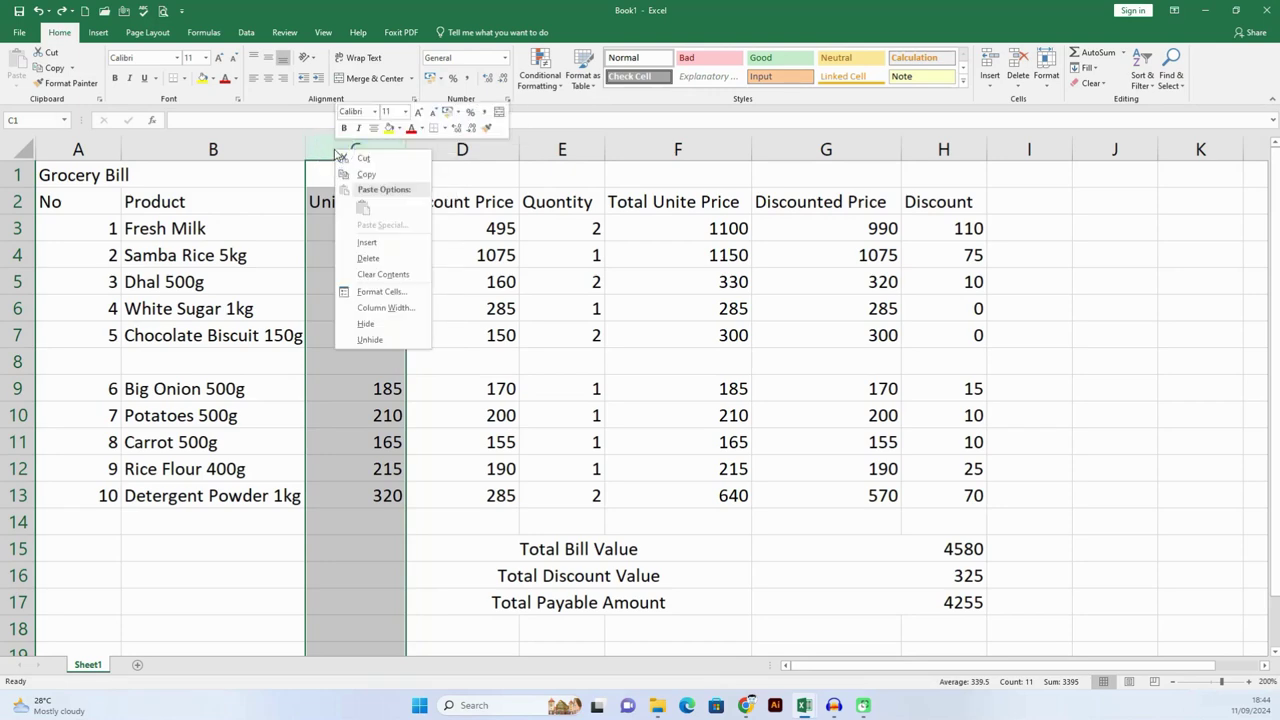
left_click(382, 247)
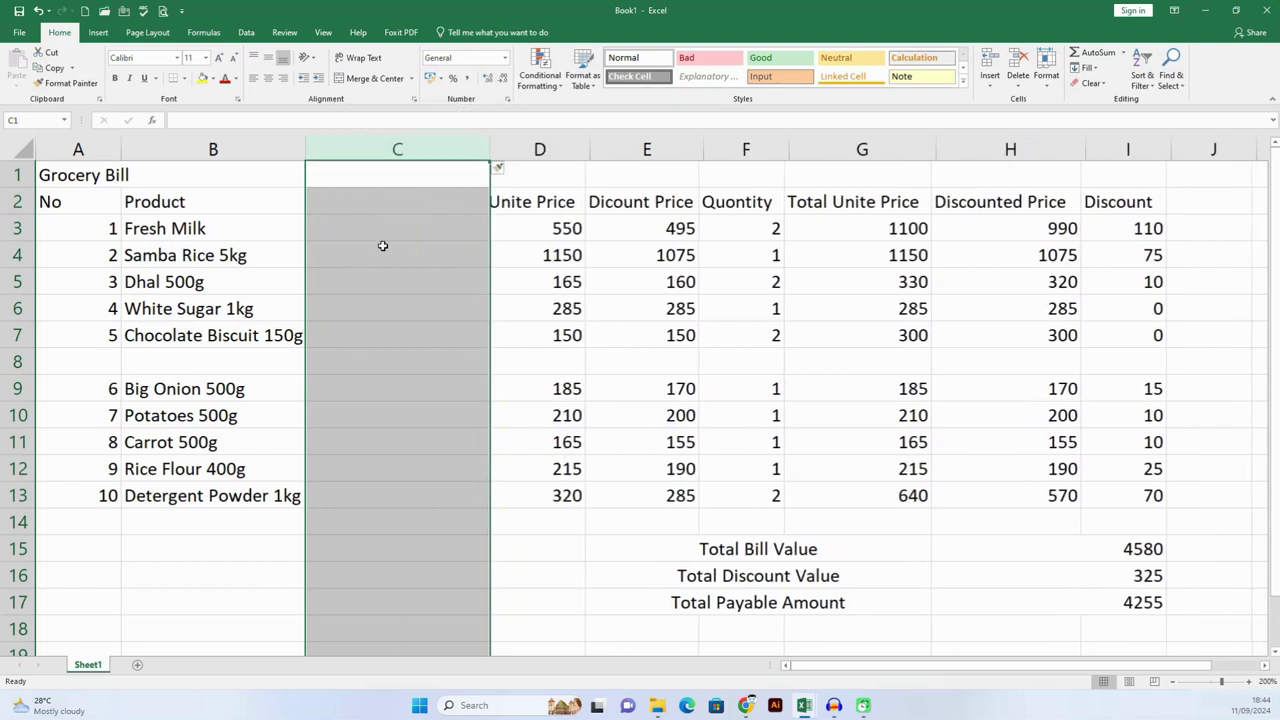
left_click(370, 404)
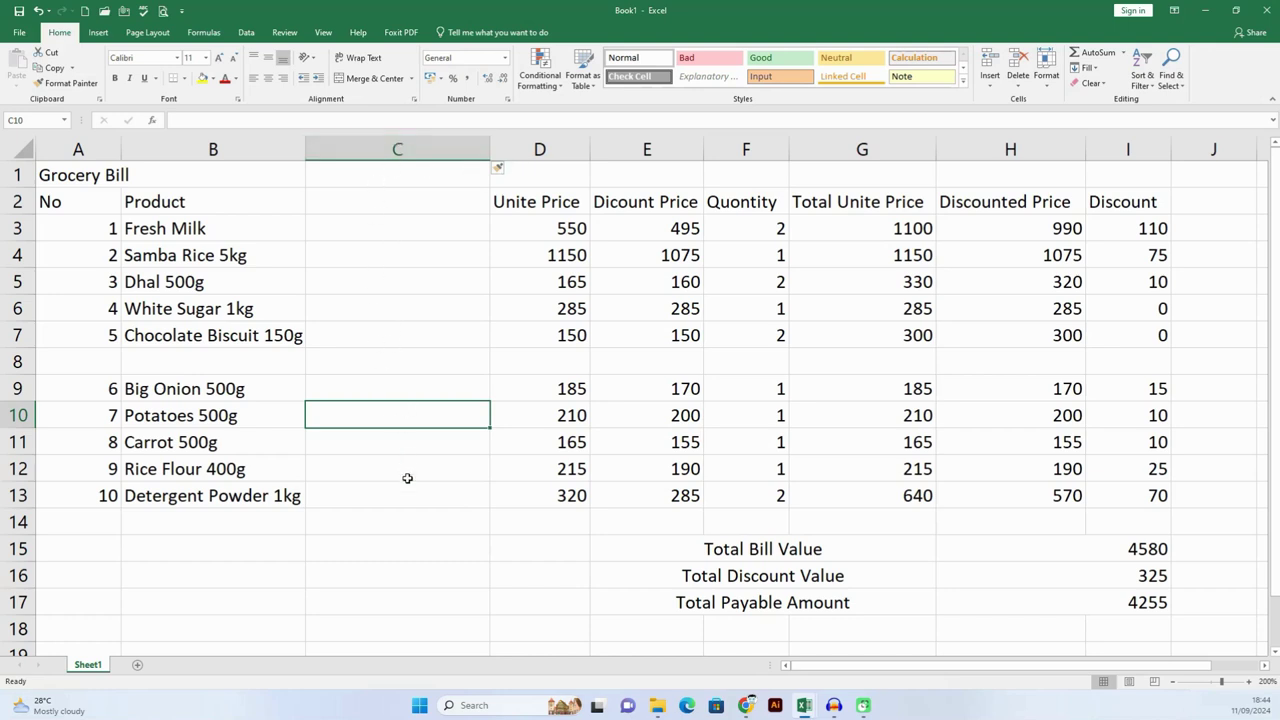
left_click(400, 149)
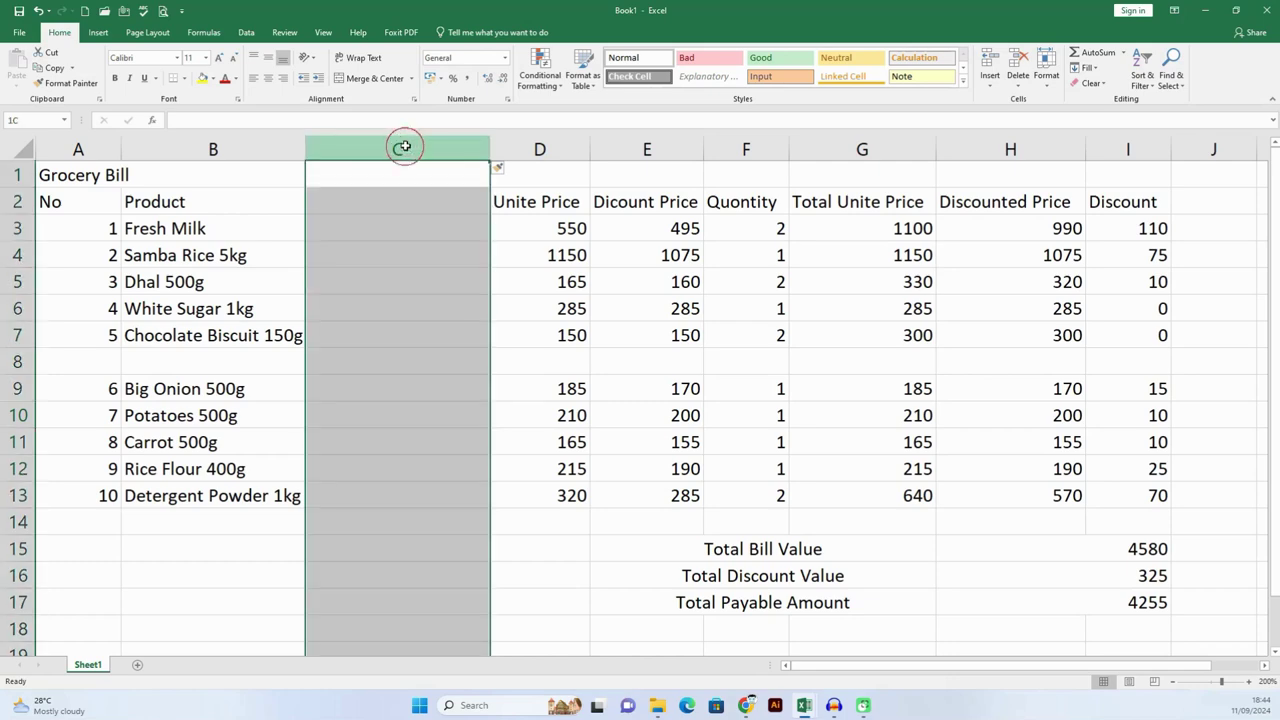
left_click(16, 360)
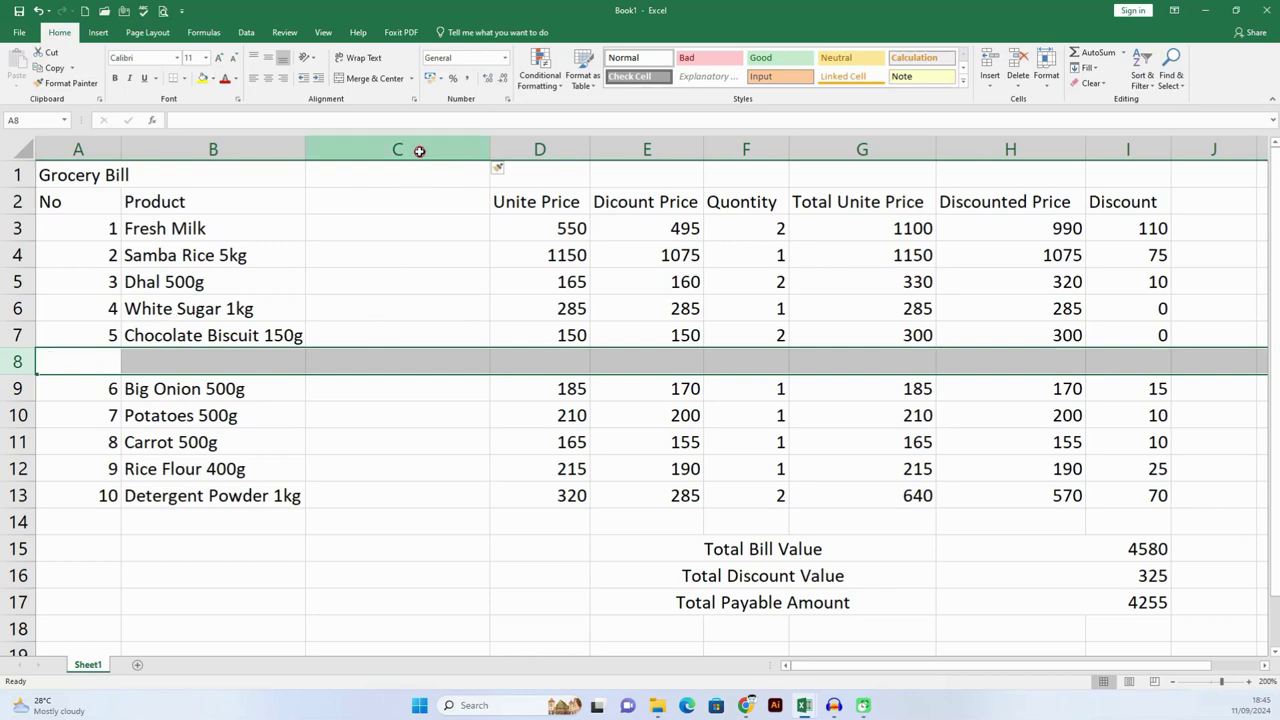
left_click(420, 151)
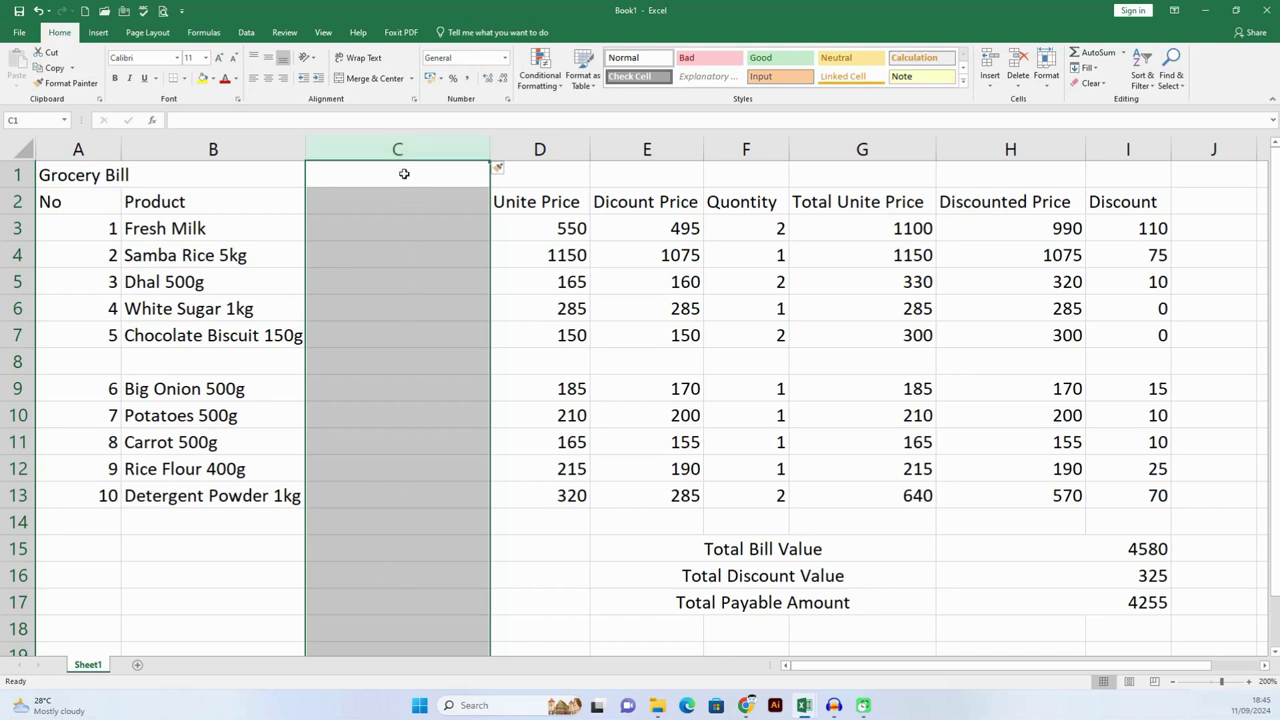
left_click(463, 258)
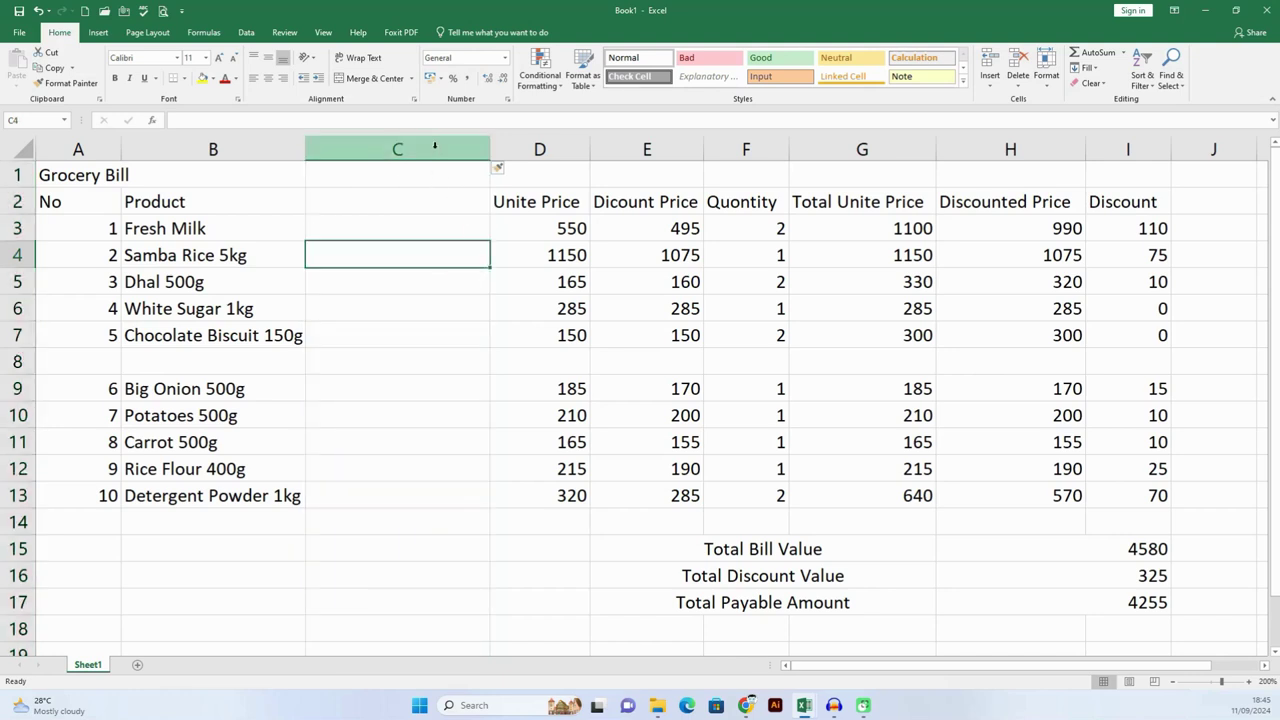
left_click(435, 144)
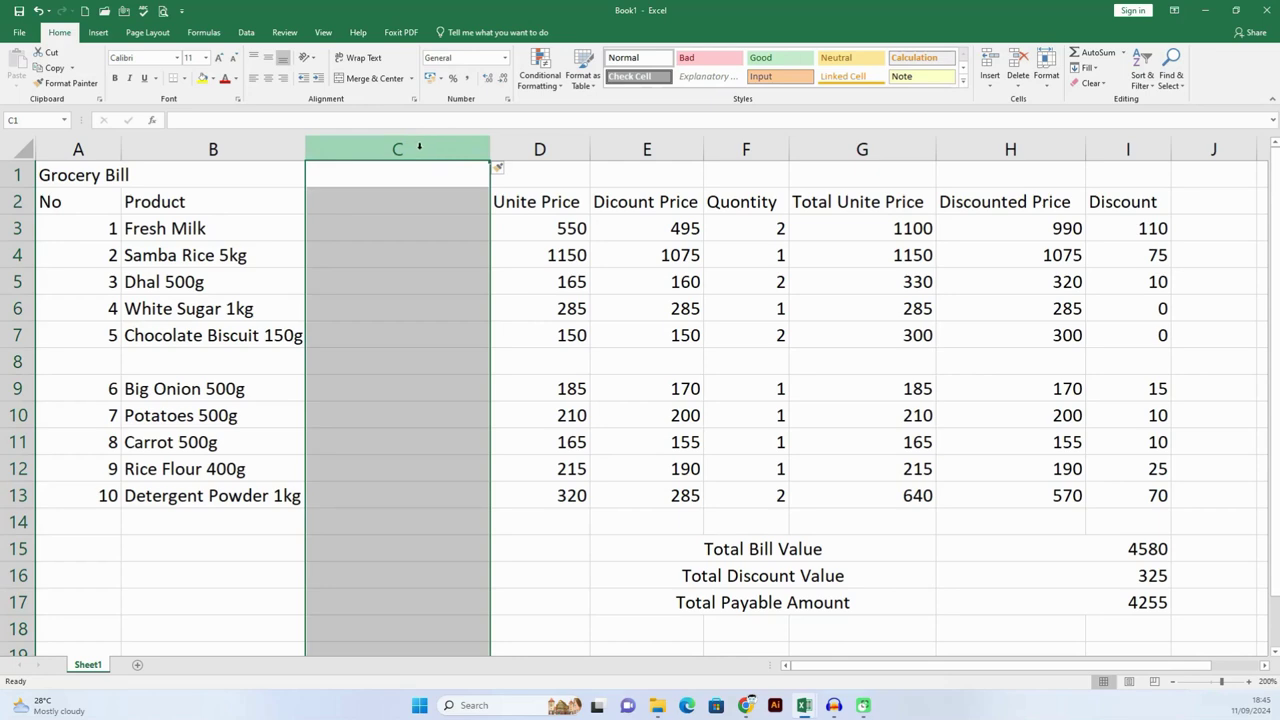
Step: Delete the empty column C so Unite Price follows Product again
right_click(419, 146)
right_click(396, 147)
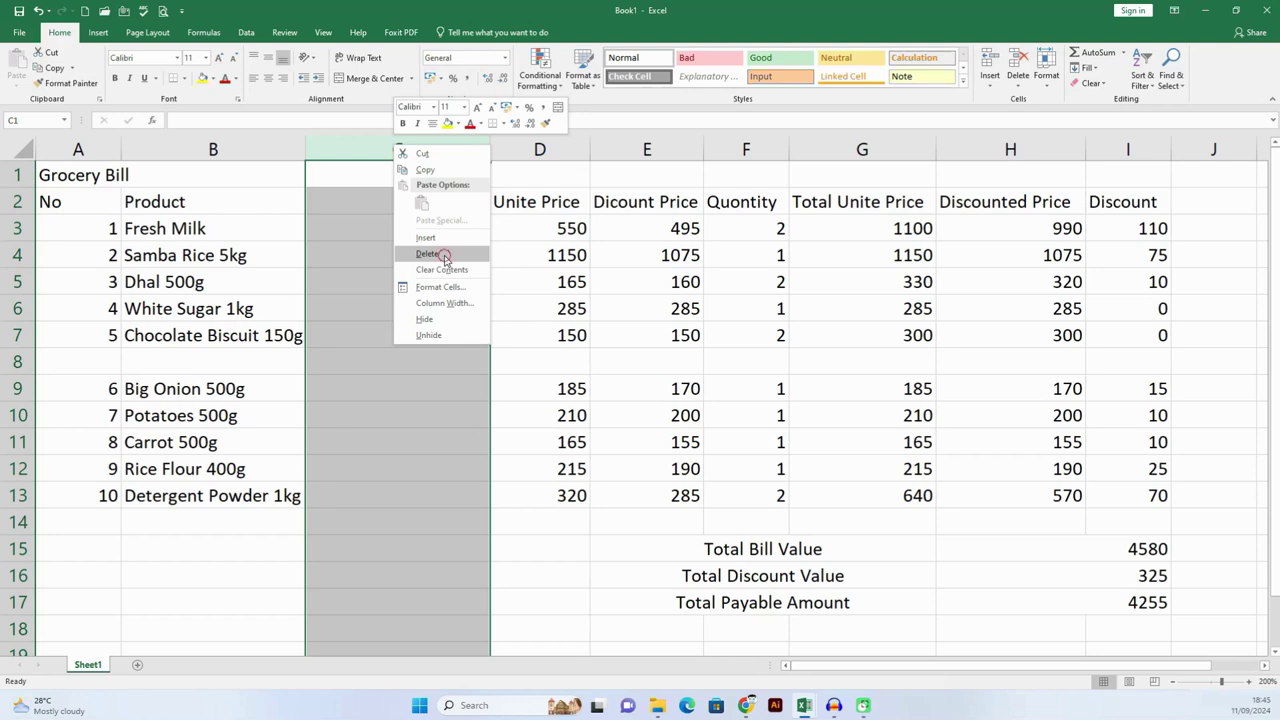
left_click(445, 257)
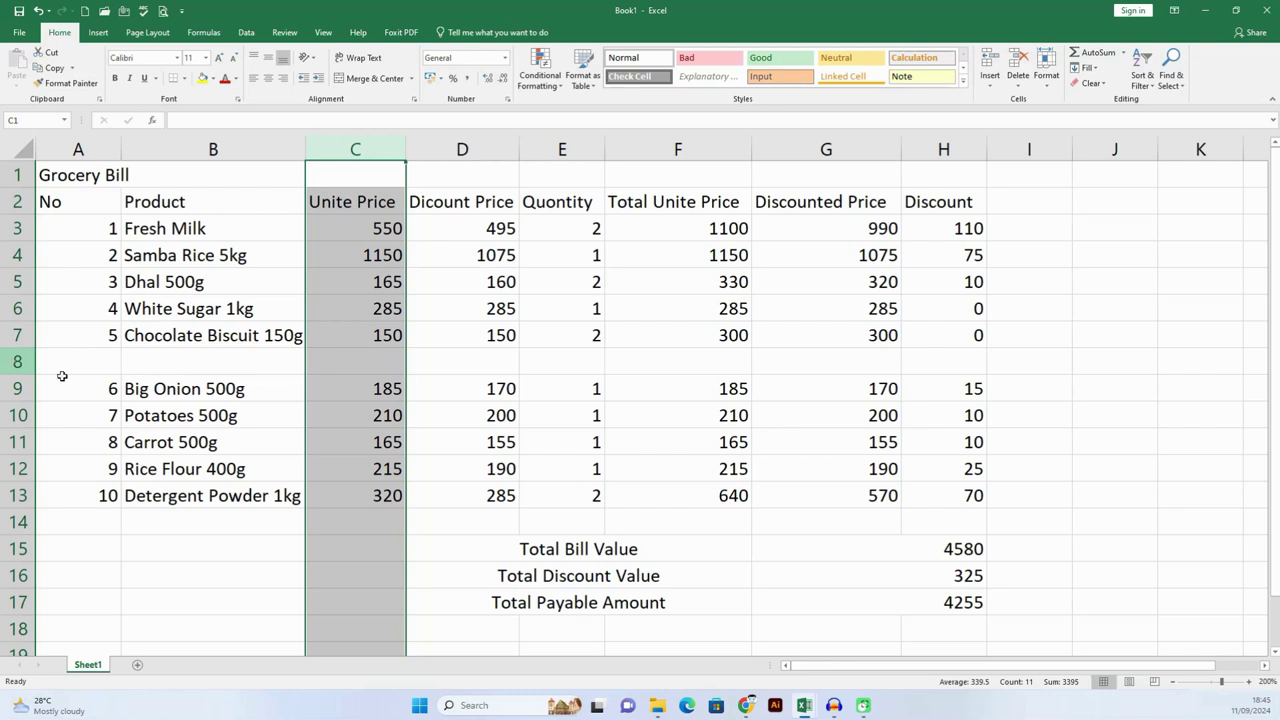
left_click(478, 420)
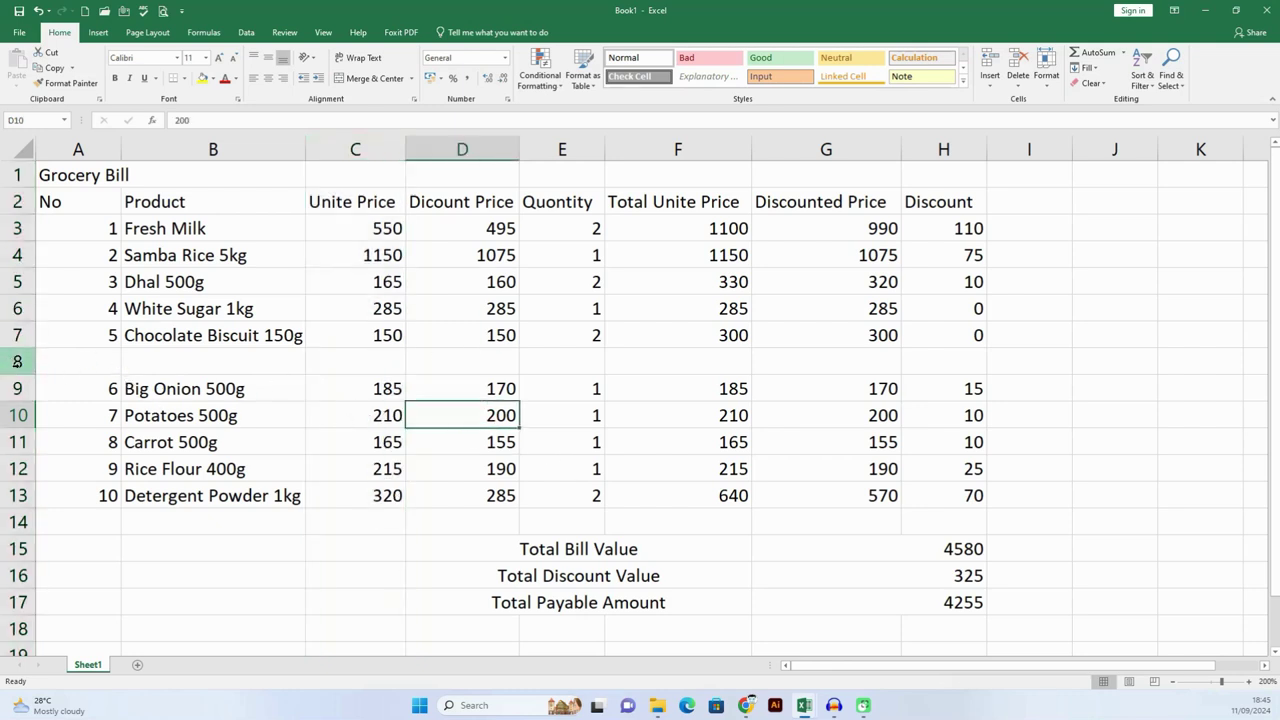
Step: Delete the blank row 8 so the ten items fill rows 3–12 again
left_click(17, 362)
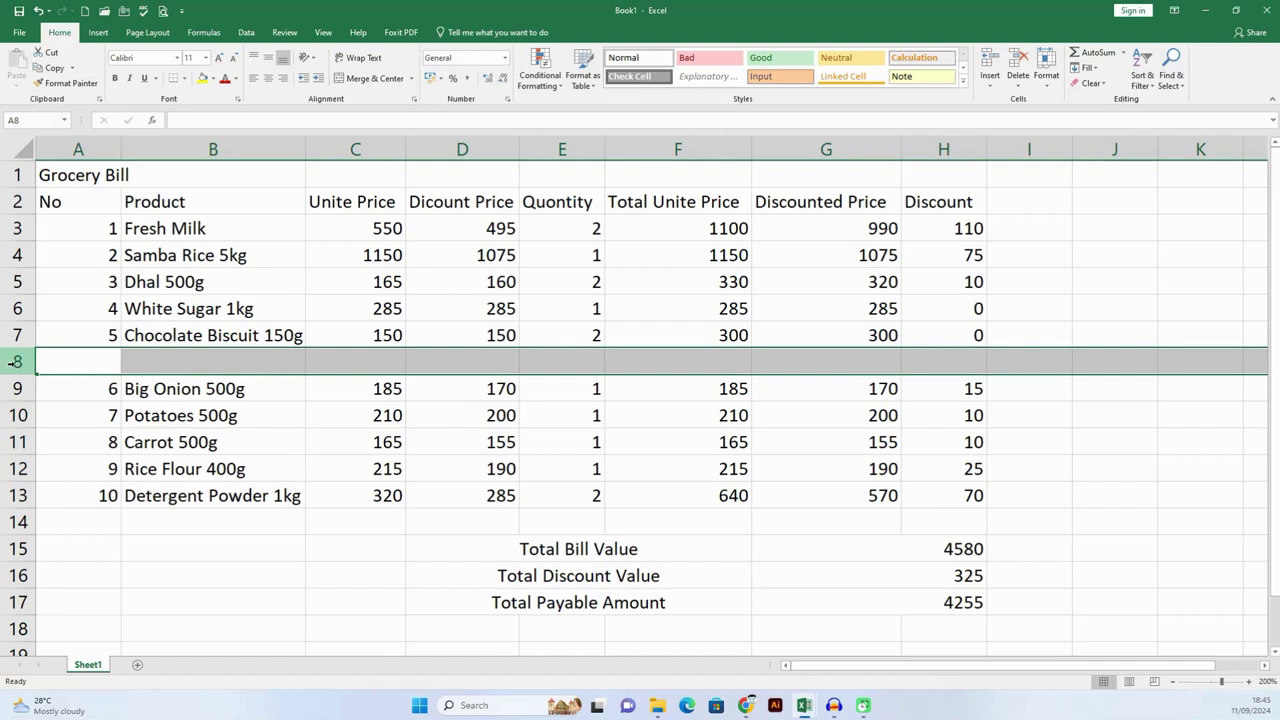
right_click(17, 362)
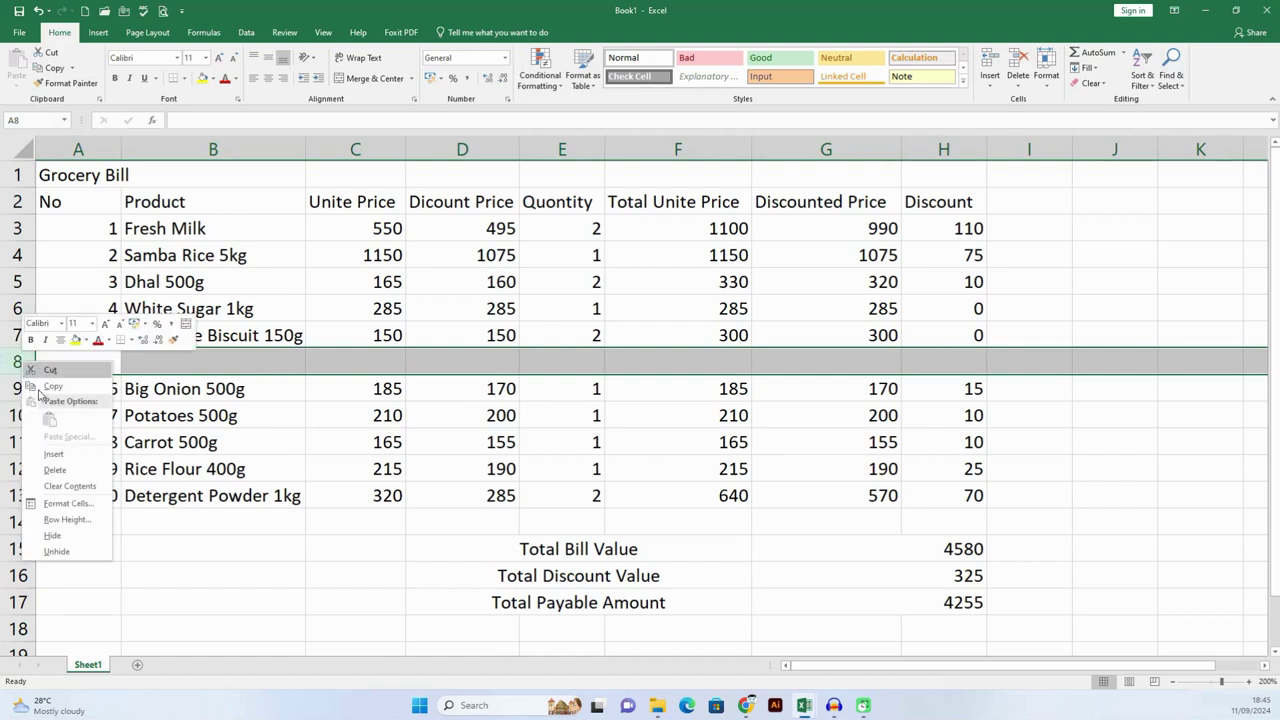
left_click(77, 477)
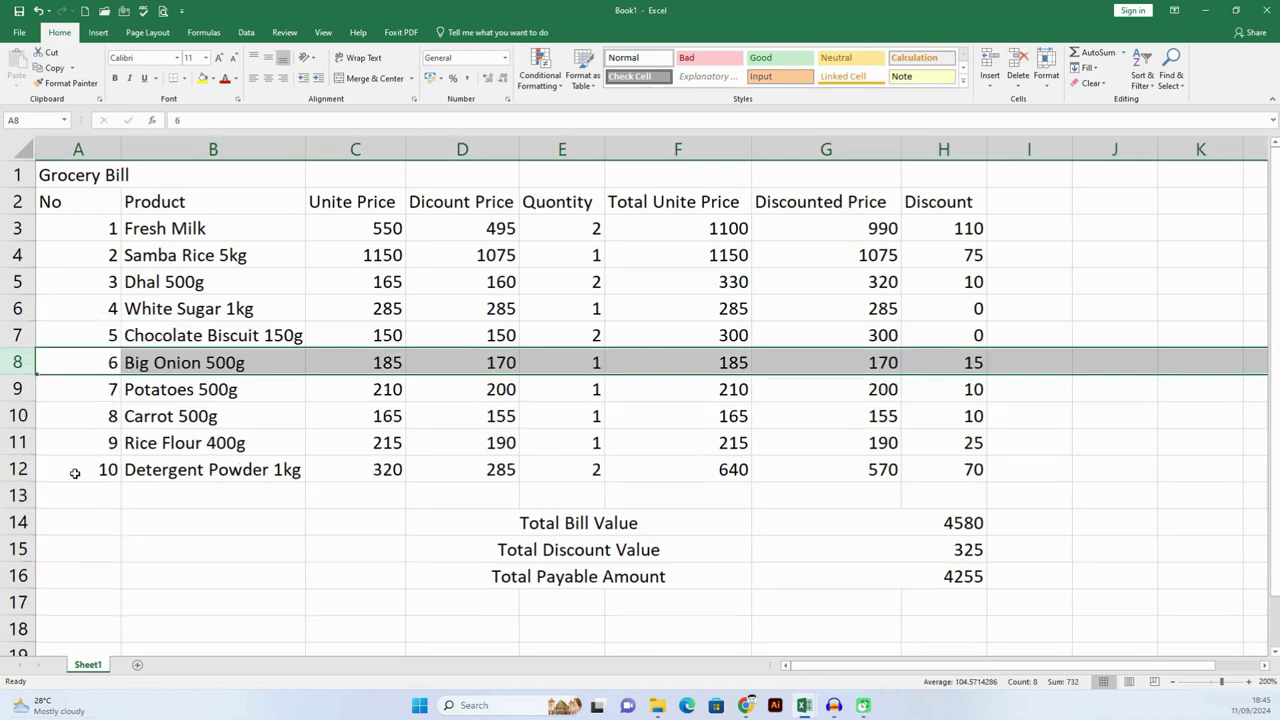
left_click(438, 620)
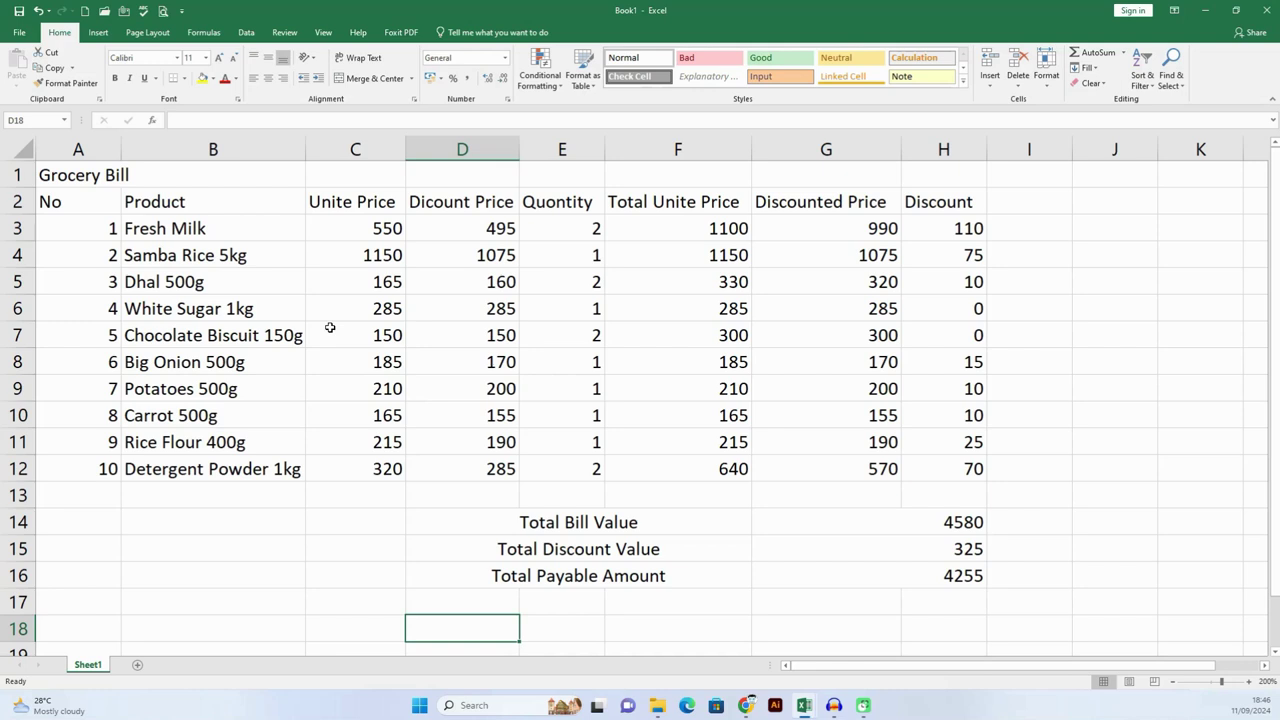
Step: Open the Save As dialog on the Documents folder, then close it and return to the sheet
left_click(19, 32)
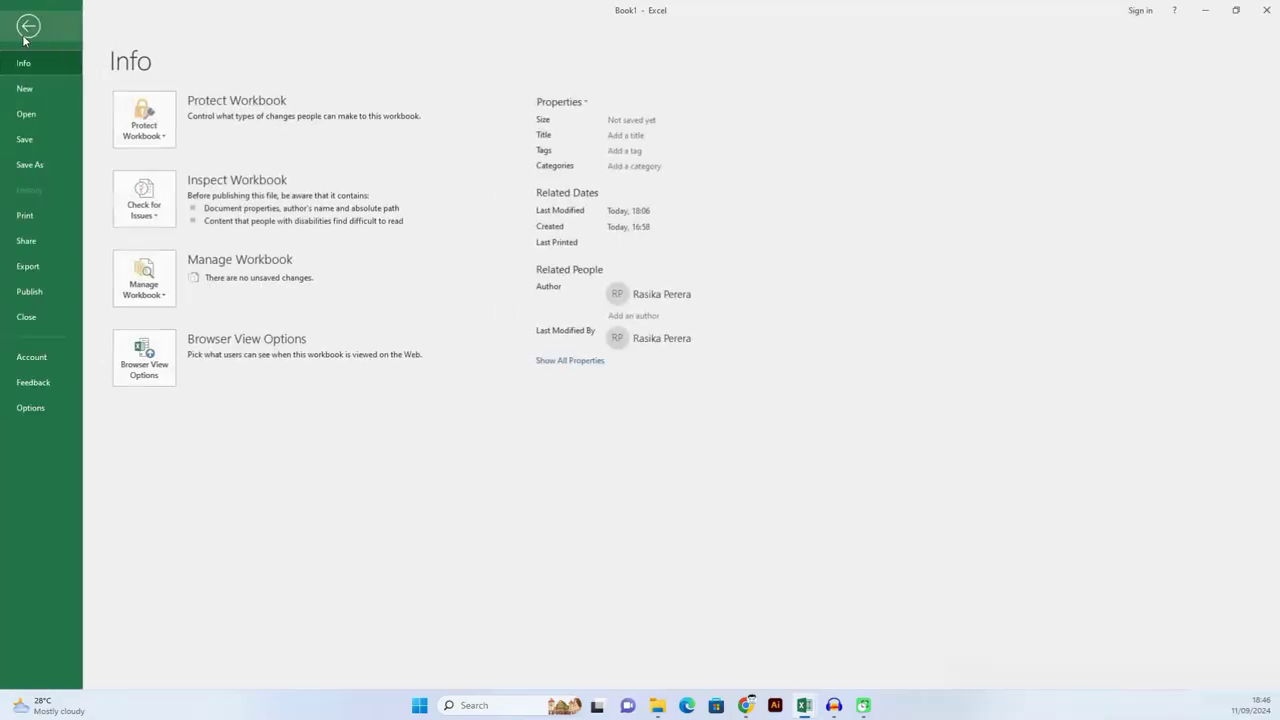
left_click(54, 166)
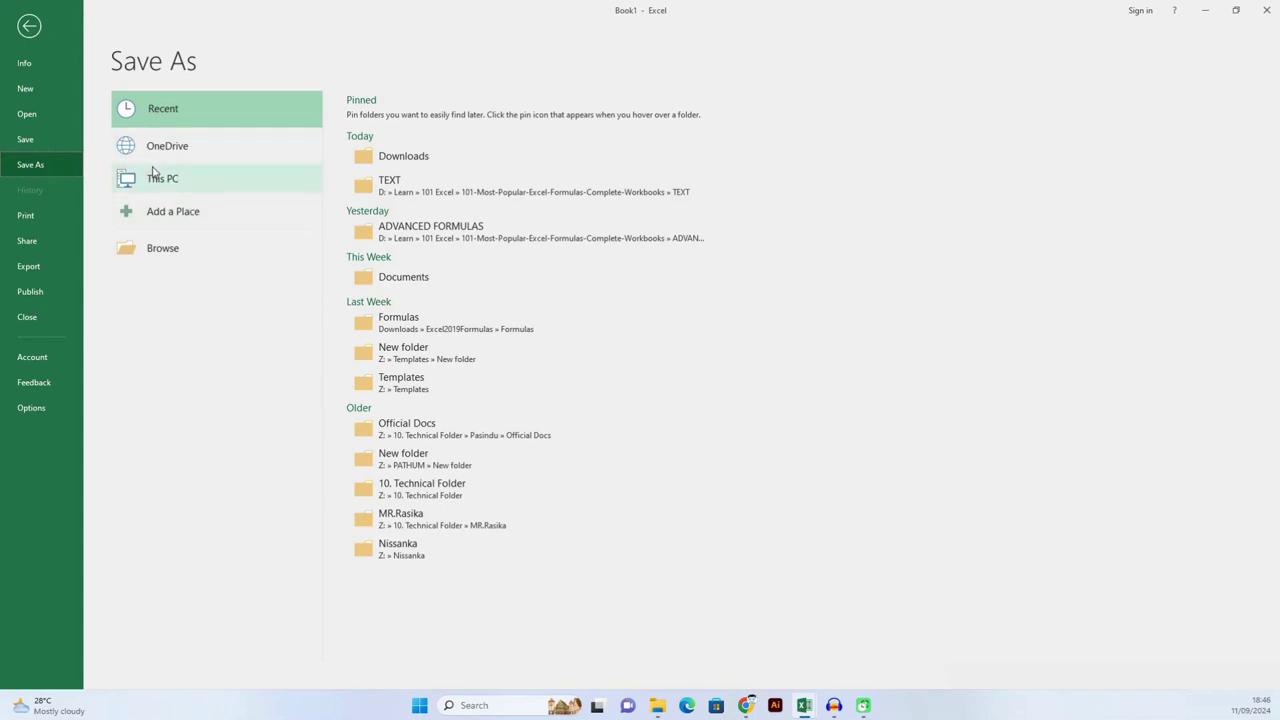
left_click(163, 252)
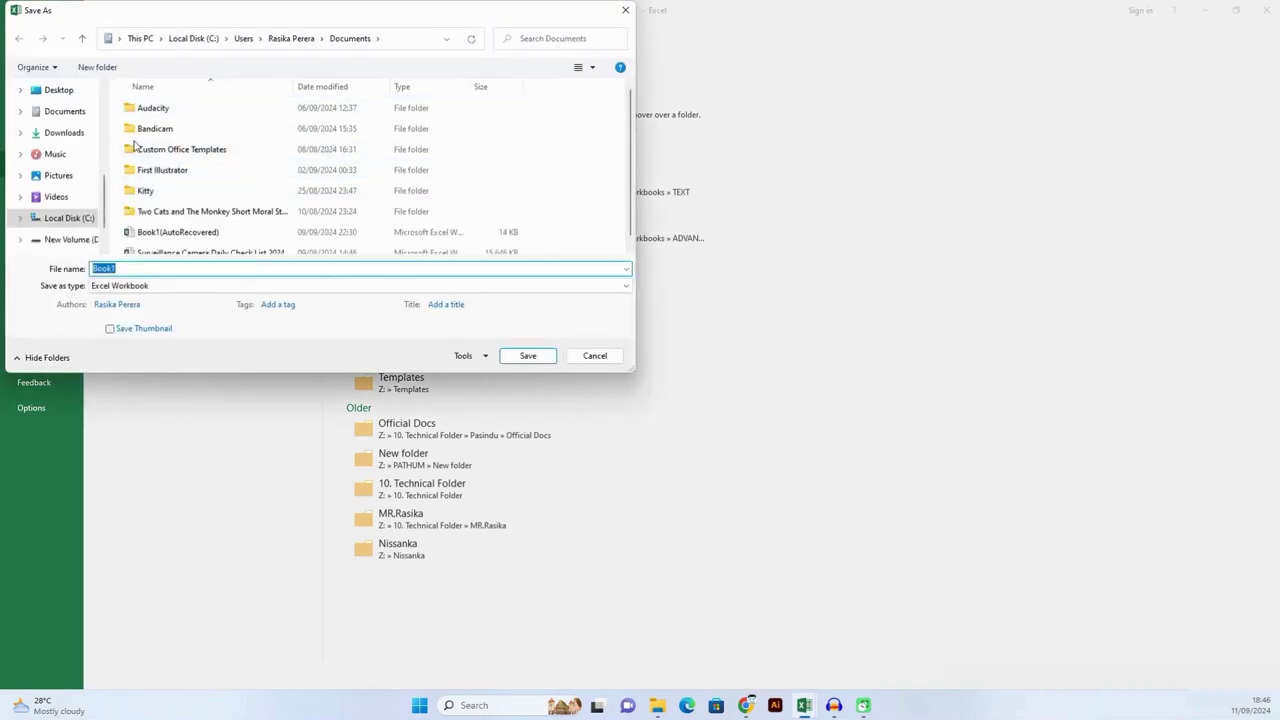
left_click(64, 116)
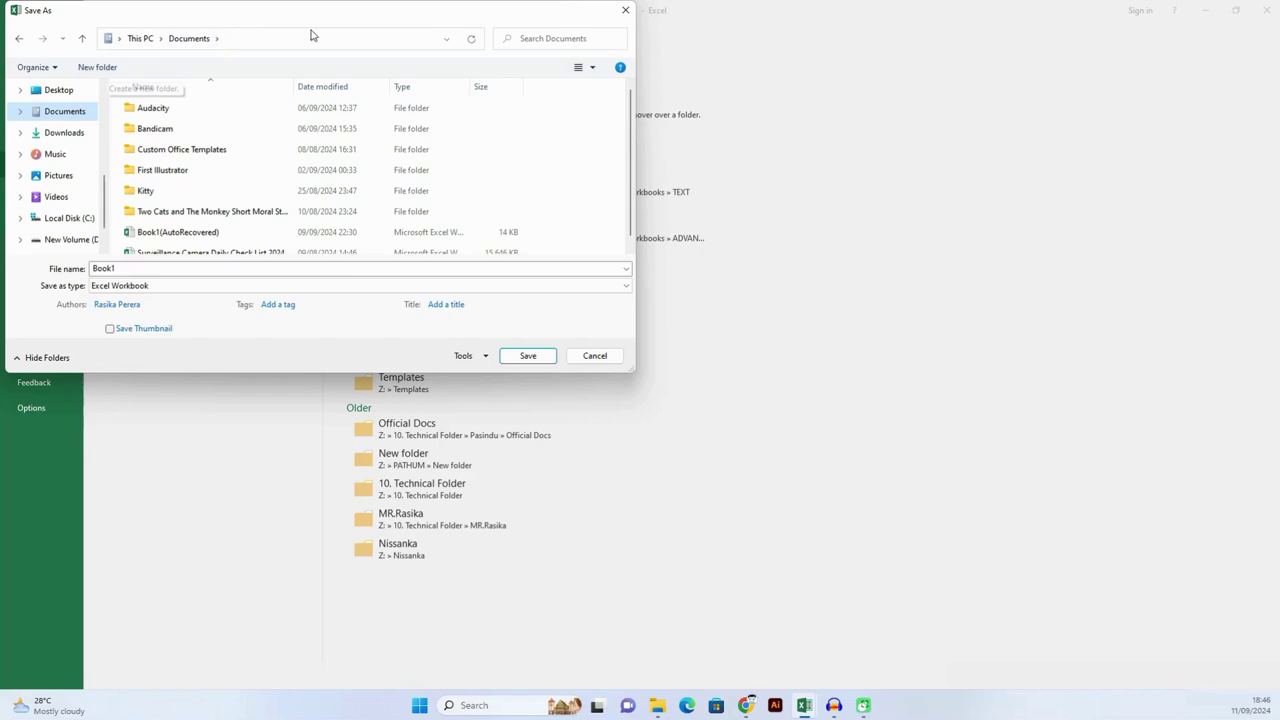
left_click(624, 8)
left_click(30, 24)
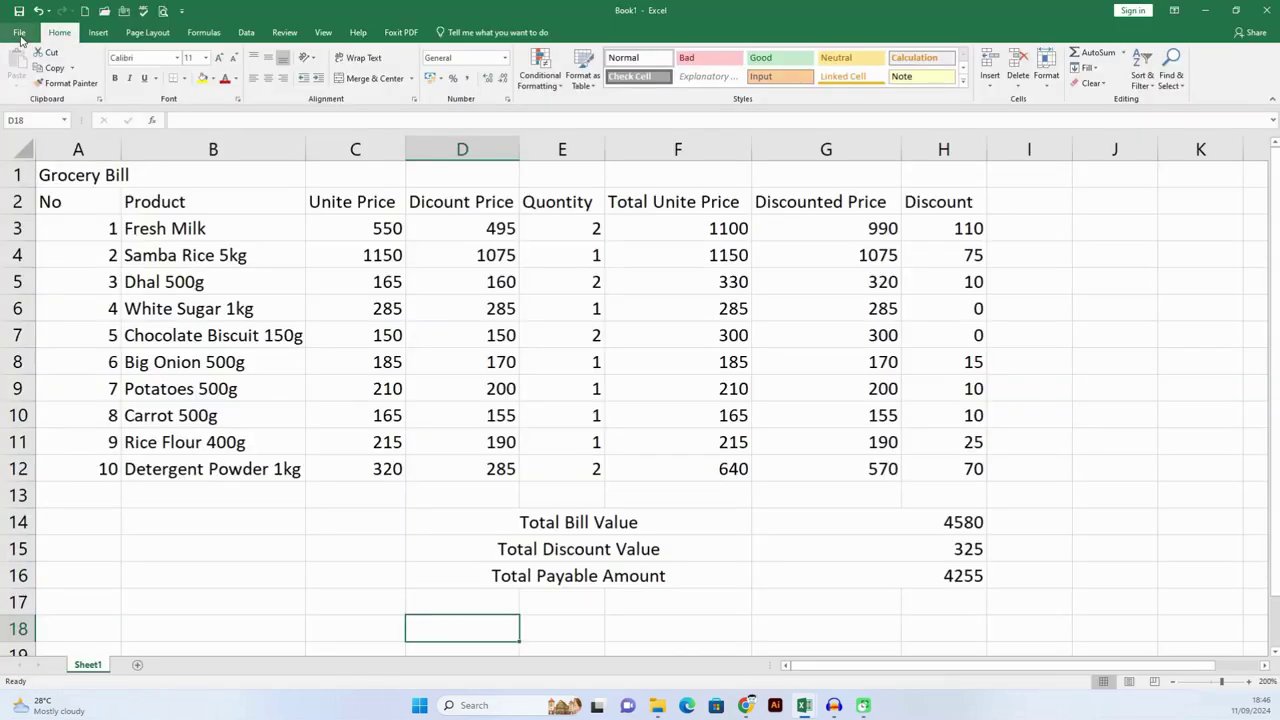
Step: Reopen Save As on the Documents folder and move the dialog to the screen centre
left_click(20, 35)
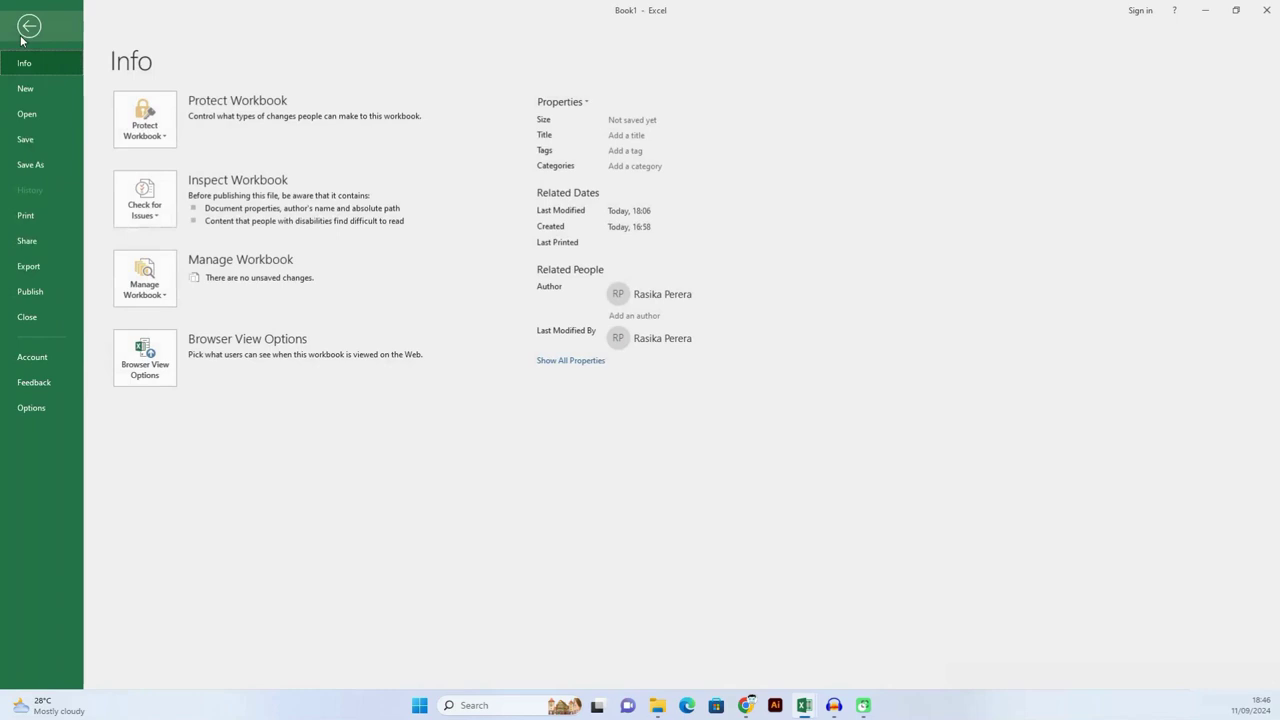
left_click(52, 165)
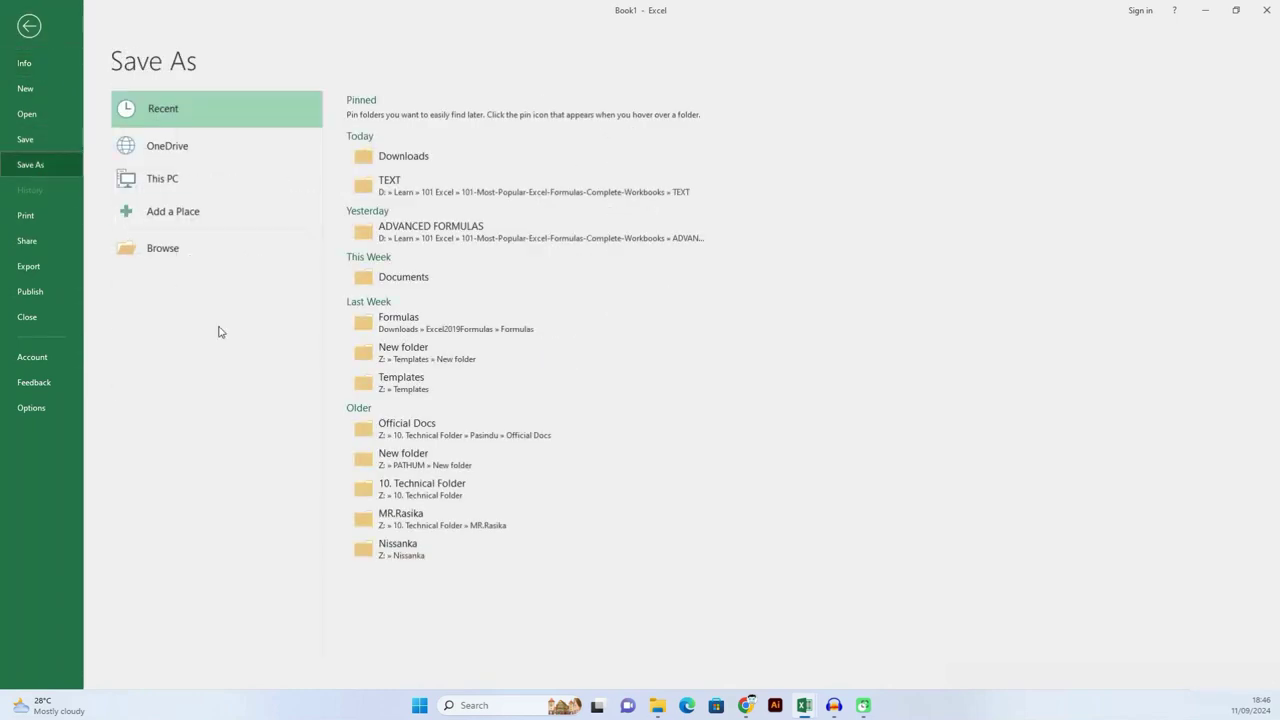
left_click(170, 254)
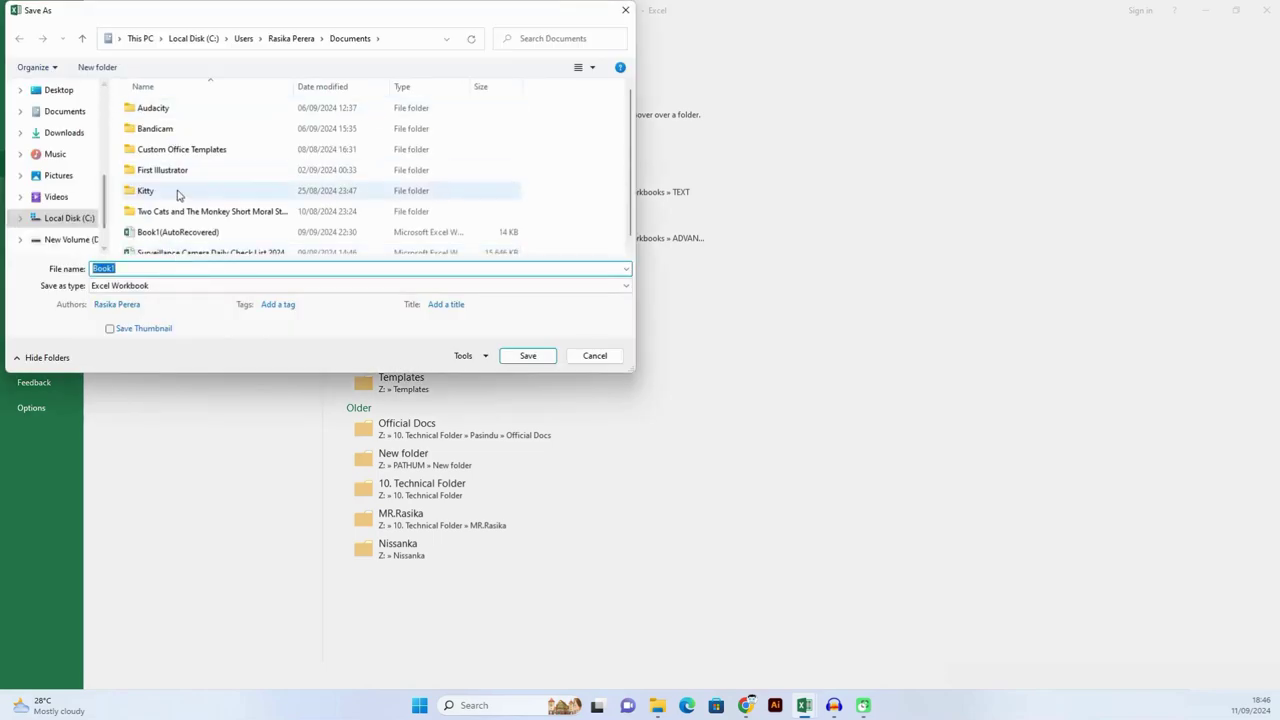
left_click(80, 118)
left_click_drag(323, 27, 502, 128)
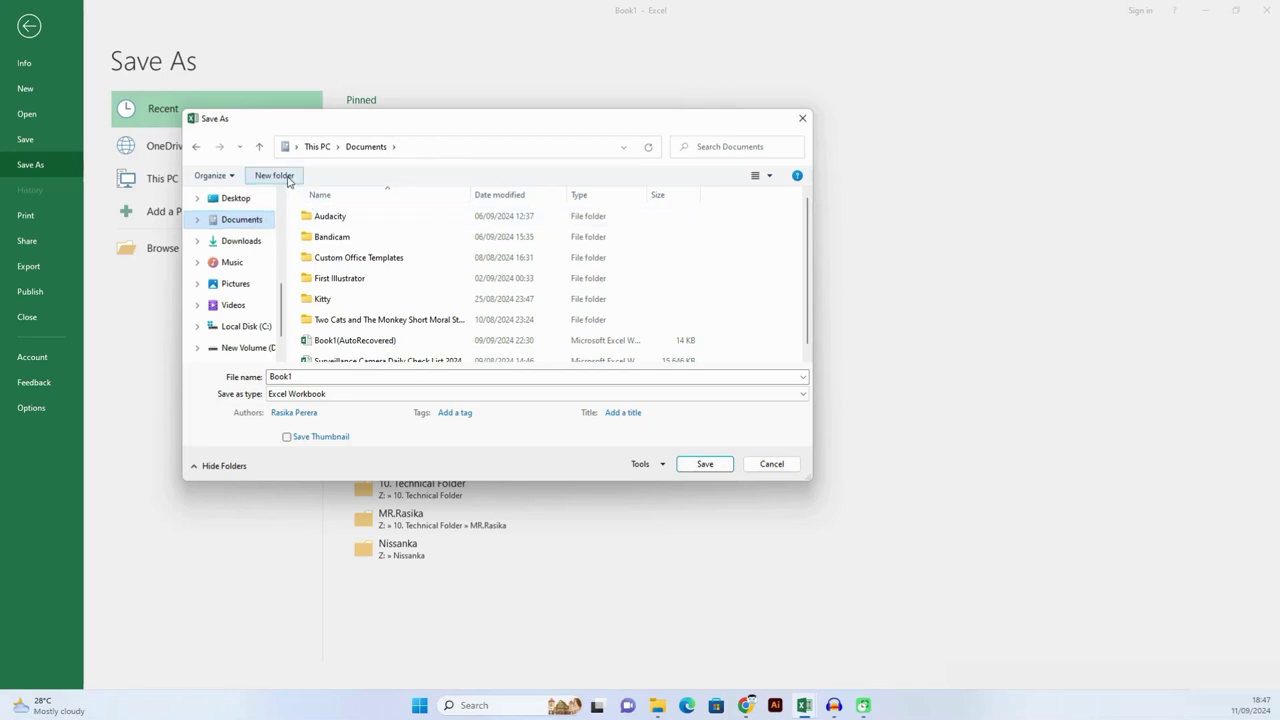
Step: Create a new folder named 'Excel Class' inside Documents
left_click(287, 177)
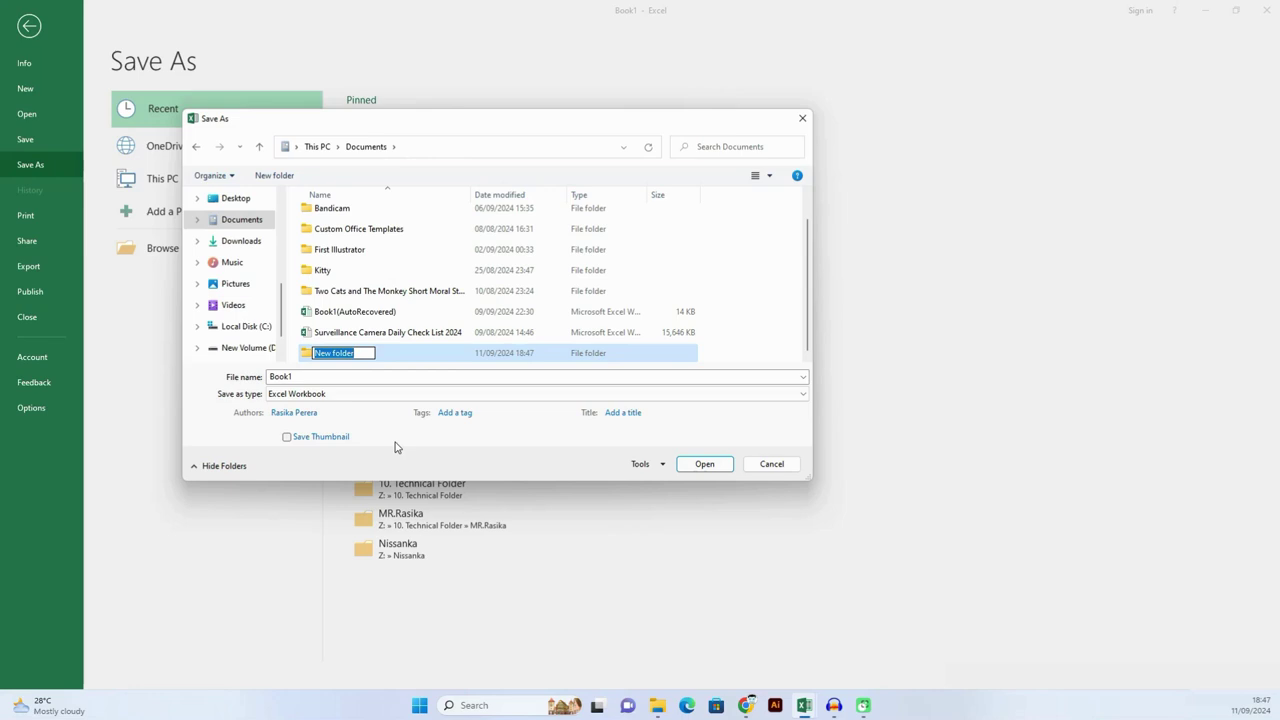
type("Excel")
type(" Cla")
type("ss")
left_click(386, 355)
Step: Save the grocery bill in the Excel Class folder as 'Workbook 1'
double_click(336, 355)
double_click(331, 378)
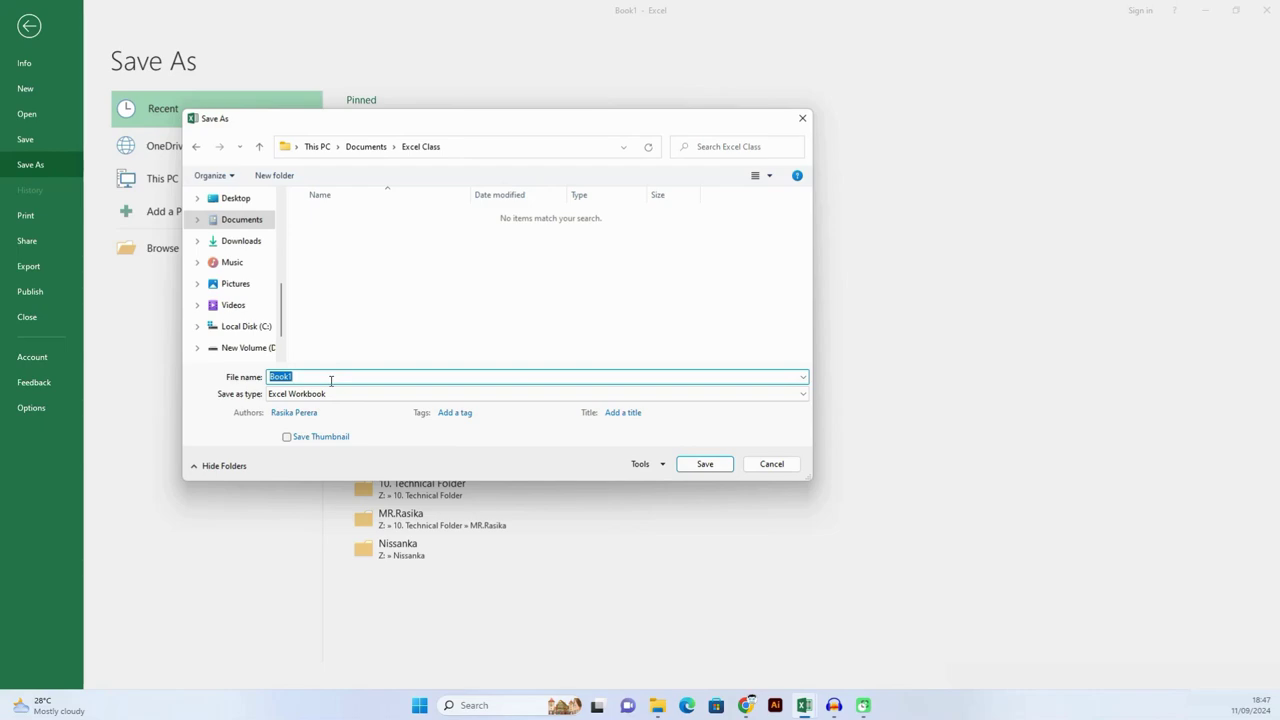
type("Work")
type("book")
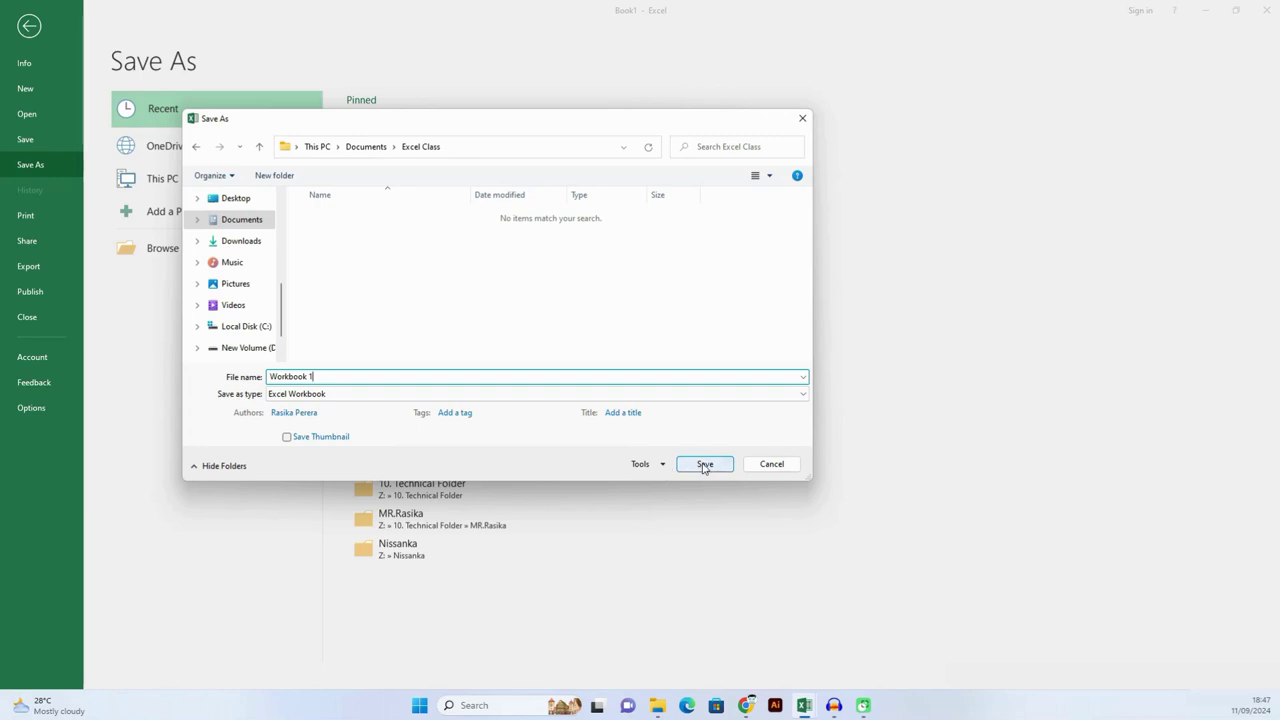
left_click(704, 466)
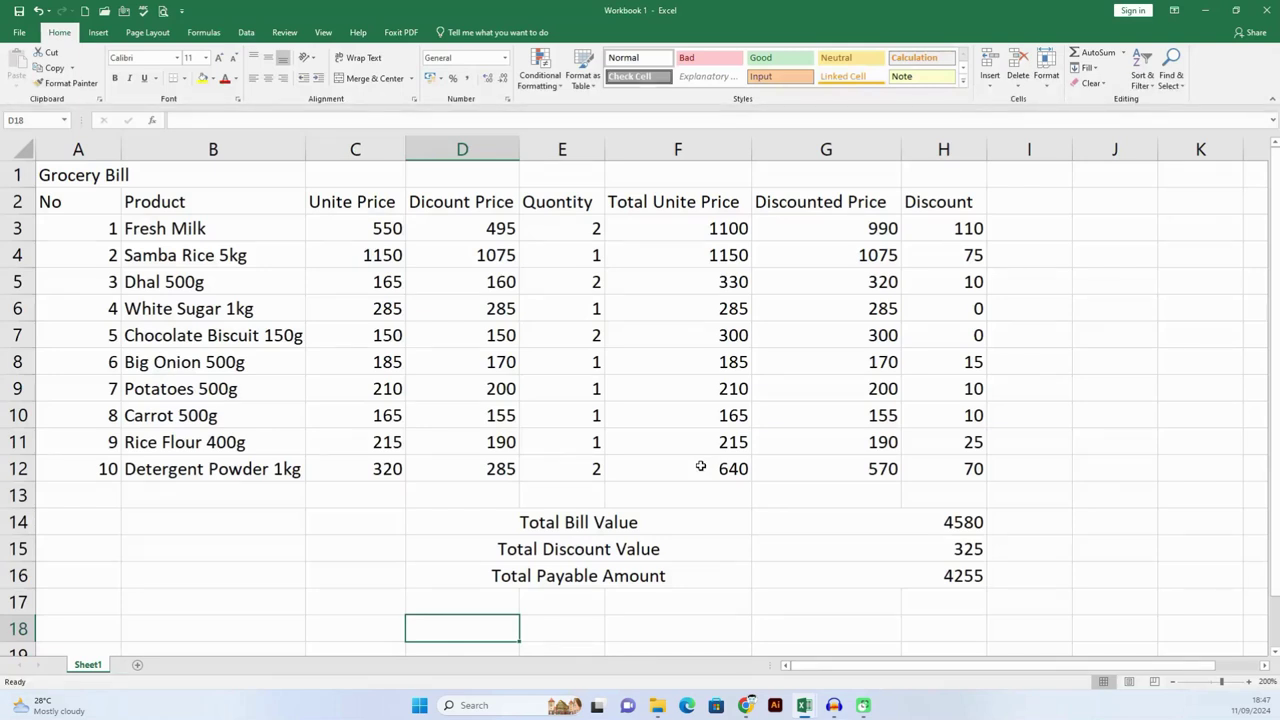
Step: Change the Big Onion 500g quantity in E8 to 3 so the totals recalculate
left_click(291, 500)
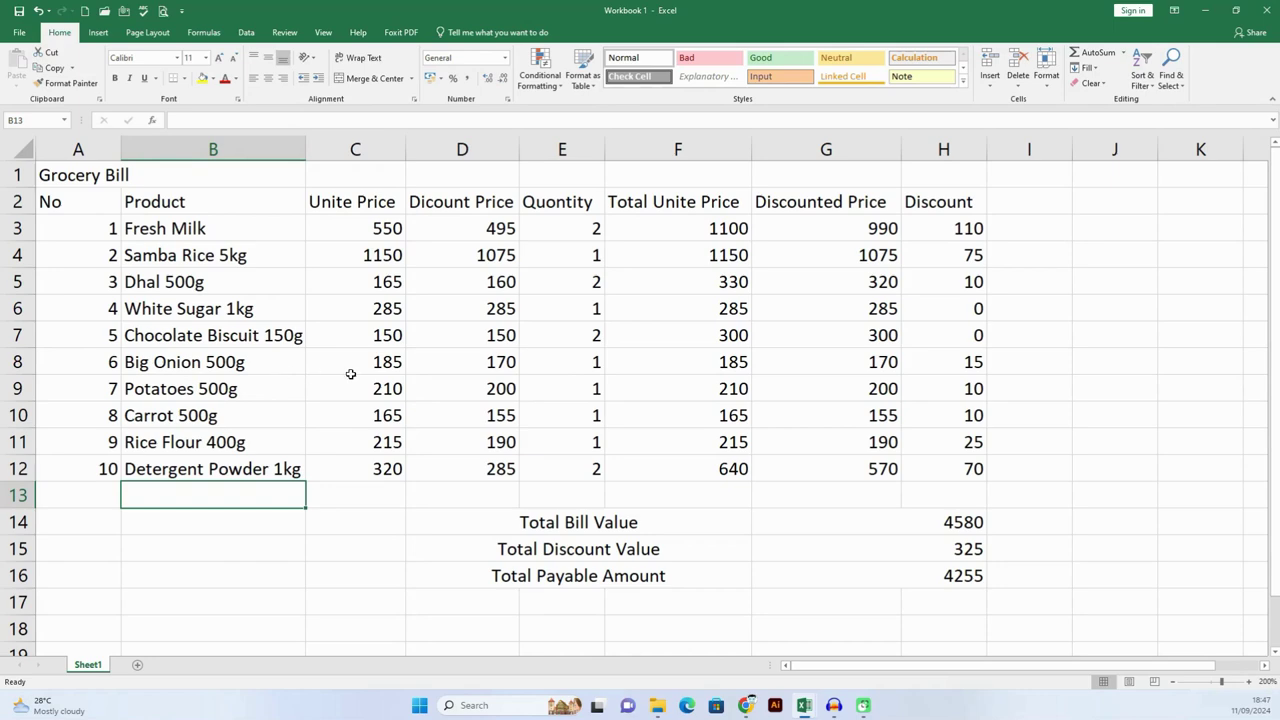
left_click(597, 364)
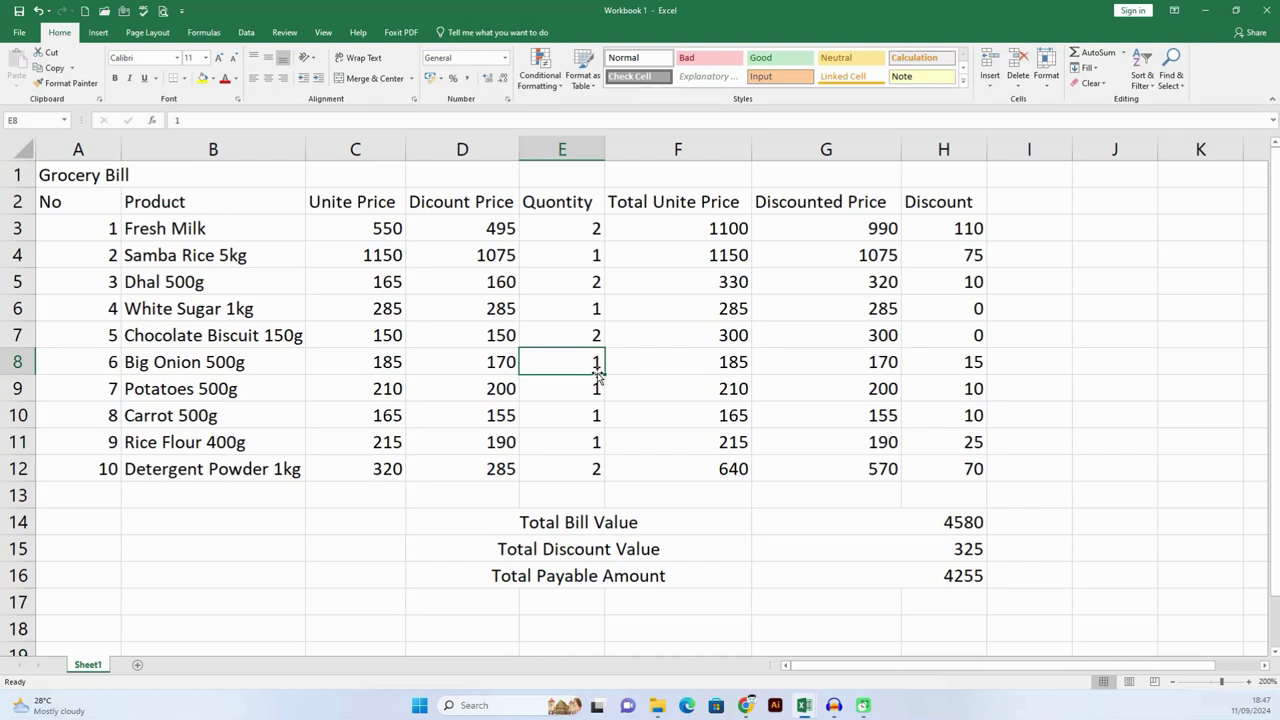
type("3")
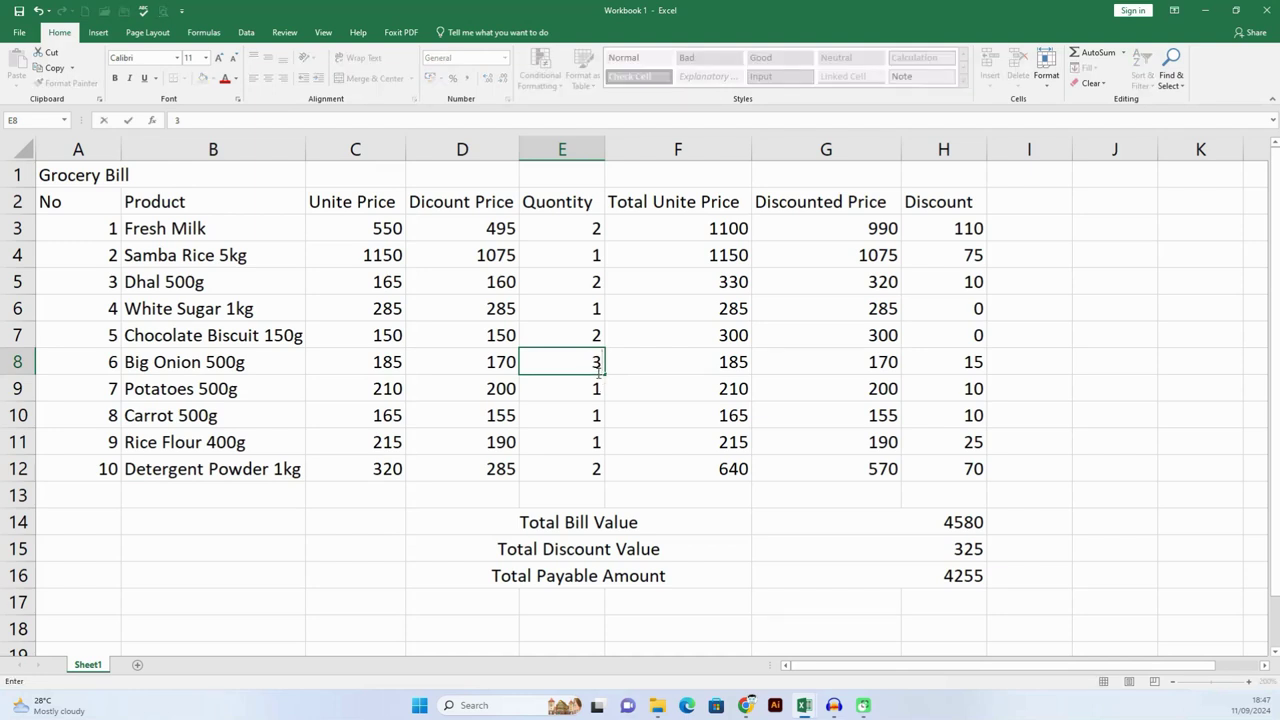
key("Return")
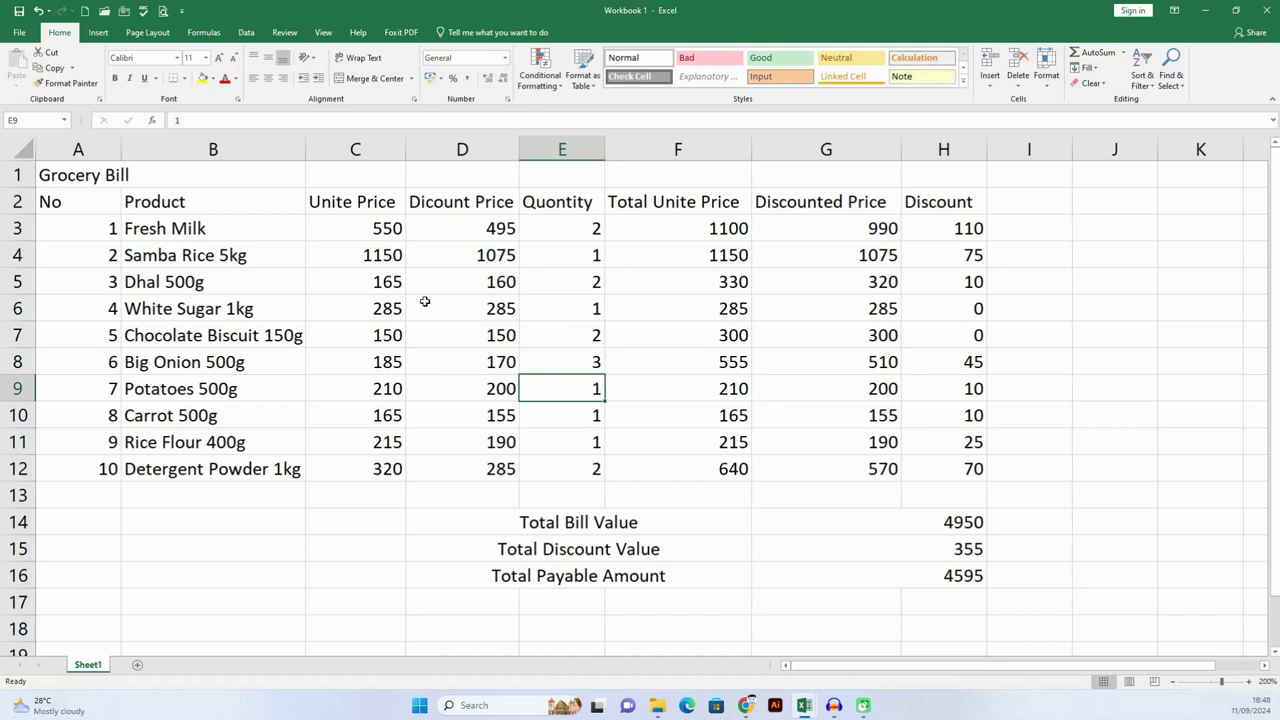
left_click(584, 227)
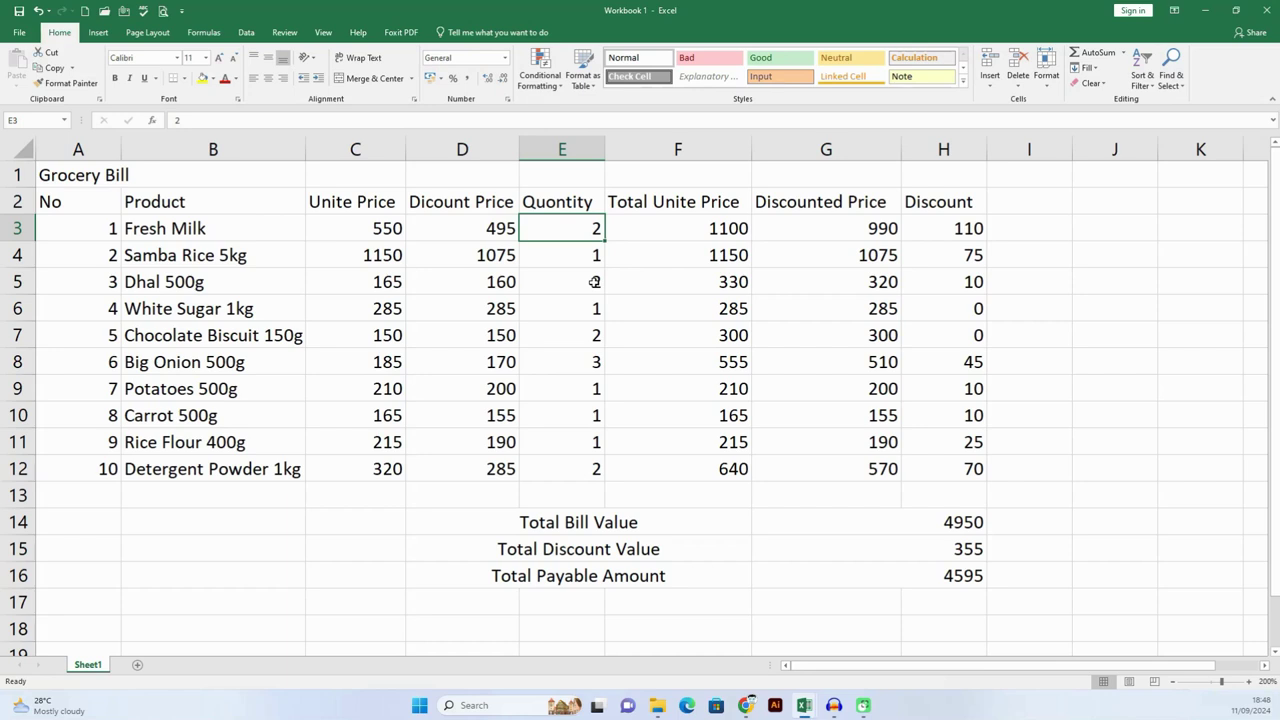
Step: Enter 5 as the Fresh Milk quantity and check the totals of 6600, 520 and 6080
type("5")
key("Return")
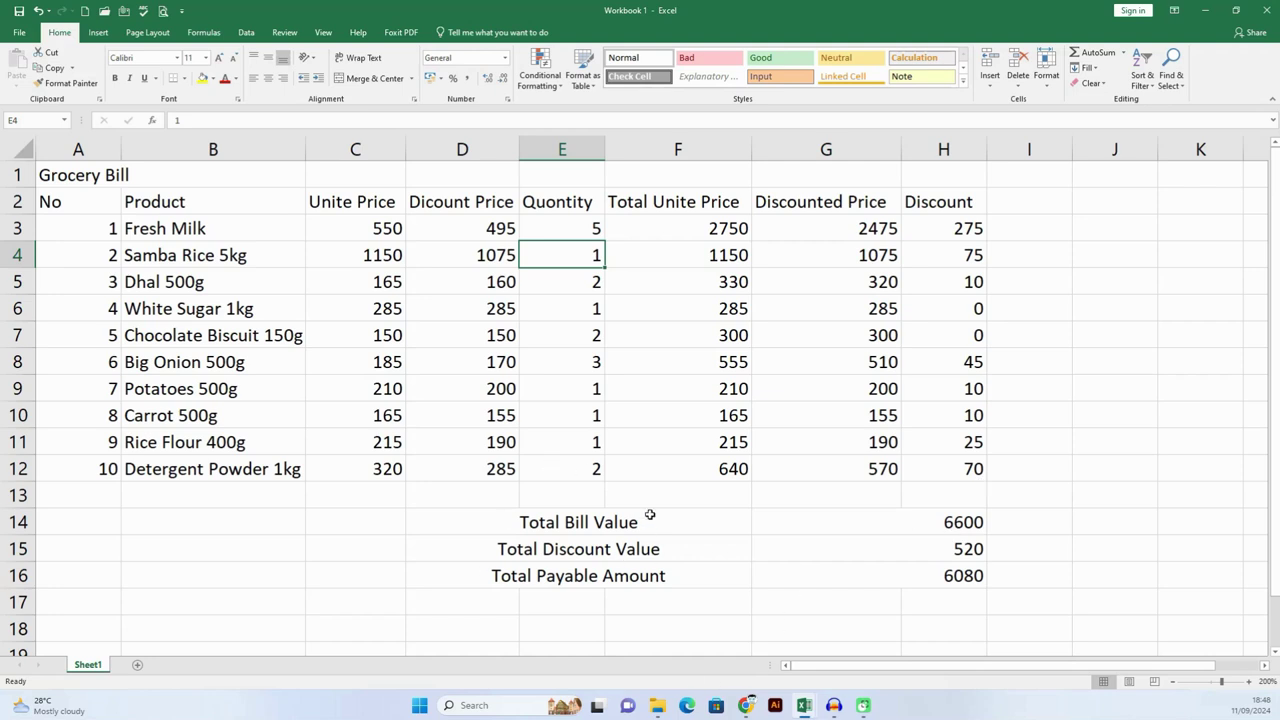
scroll(451, 489, "down", 1)
scroll(451, 489, "up", 1)
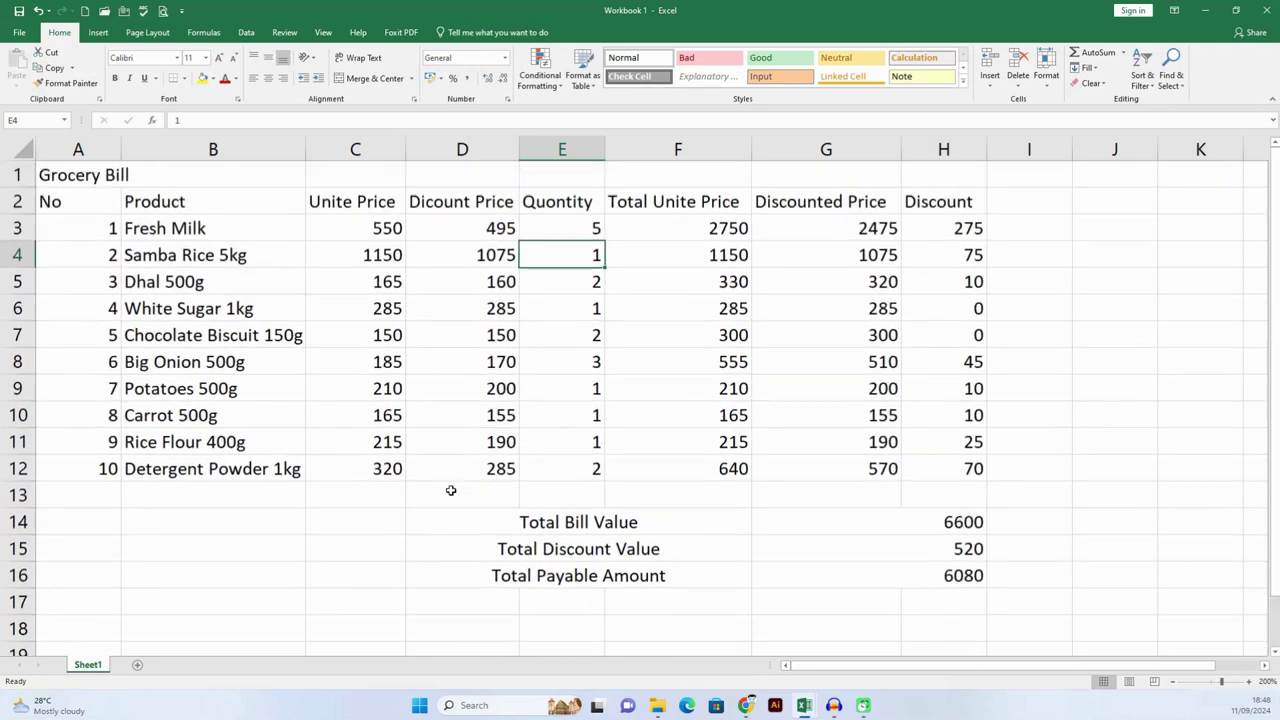
left_click(430, 552)
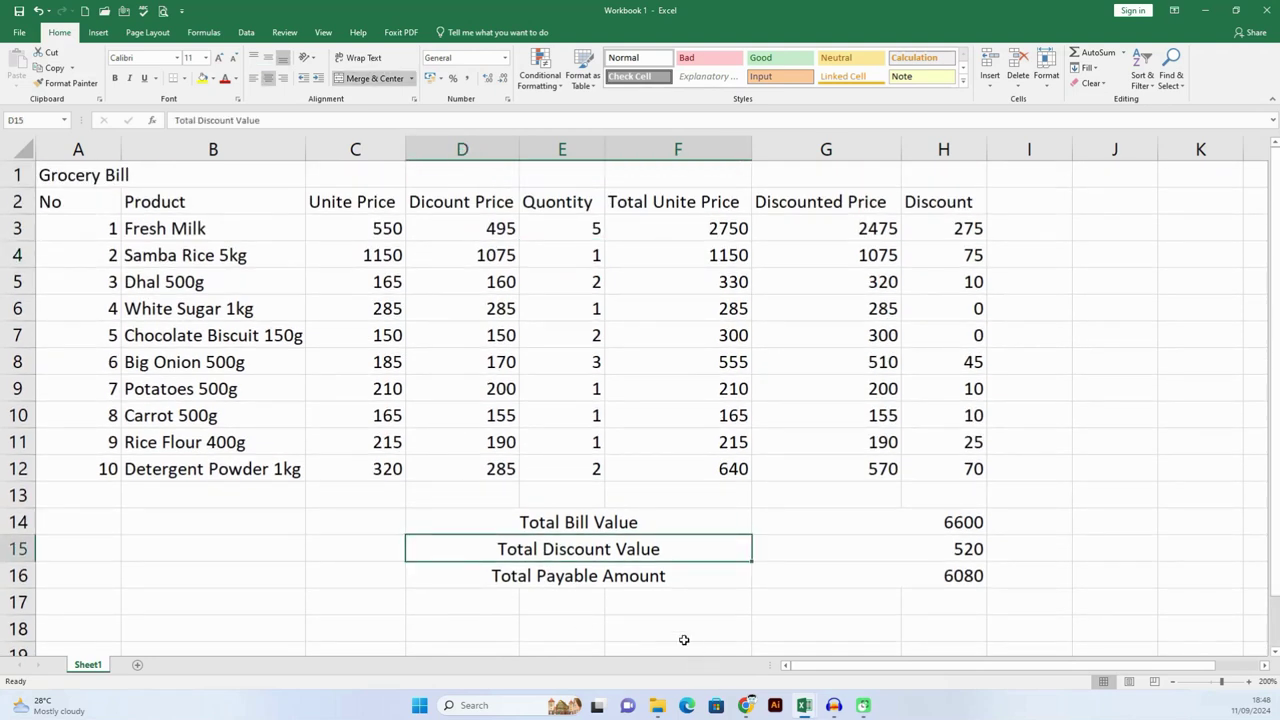